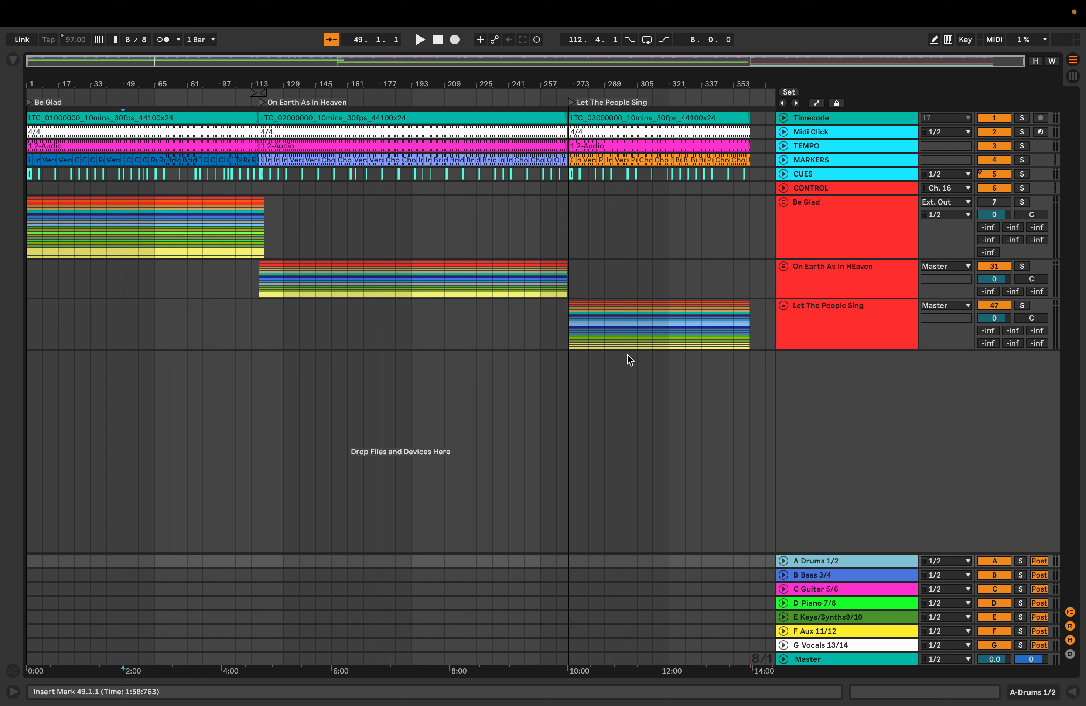
Step: Unfold the On Earth As In HEaven group to show its individual tracks
{"action": "left_click", "coordinate": [136, 113]}
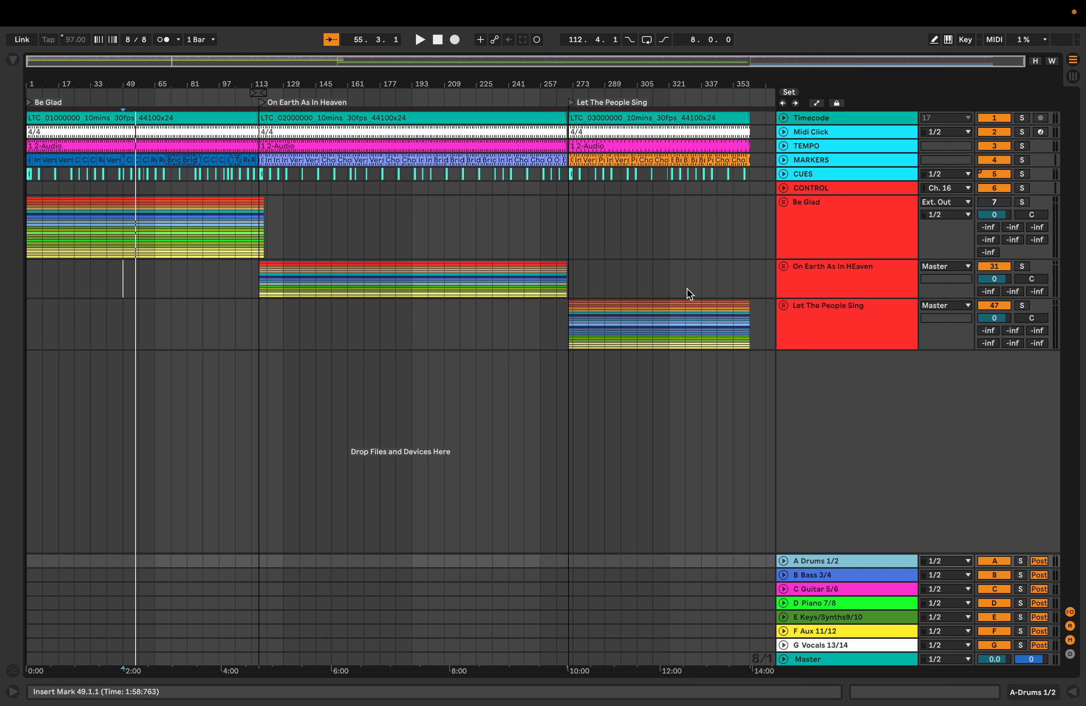
{"action": "left_click", "coordinate": [784, 267]}
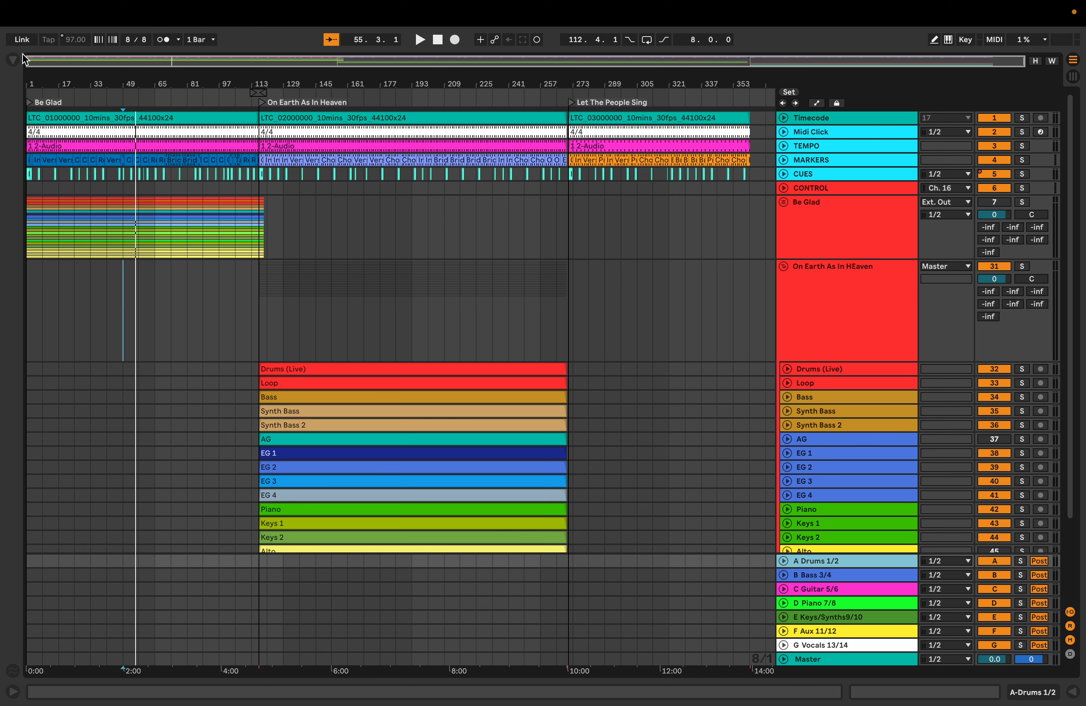
Step: Search the Ableton Files folder in the browser for "on earth", then hide the browser
{"action": "left_click", "coordinate": [13, 59]}
{"action": "left_click_drag", "start_coordinate": [105, 63], "coordinate": [2, 61]}
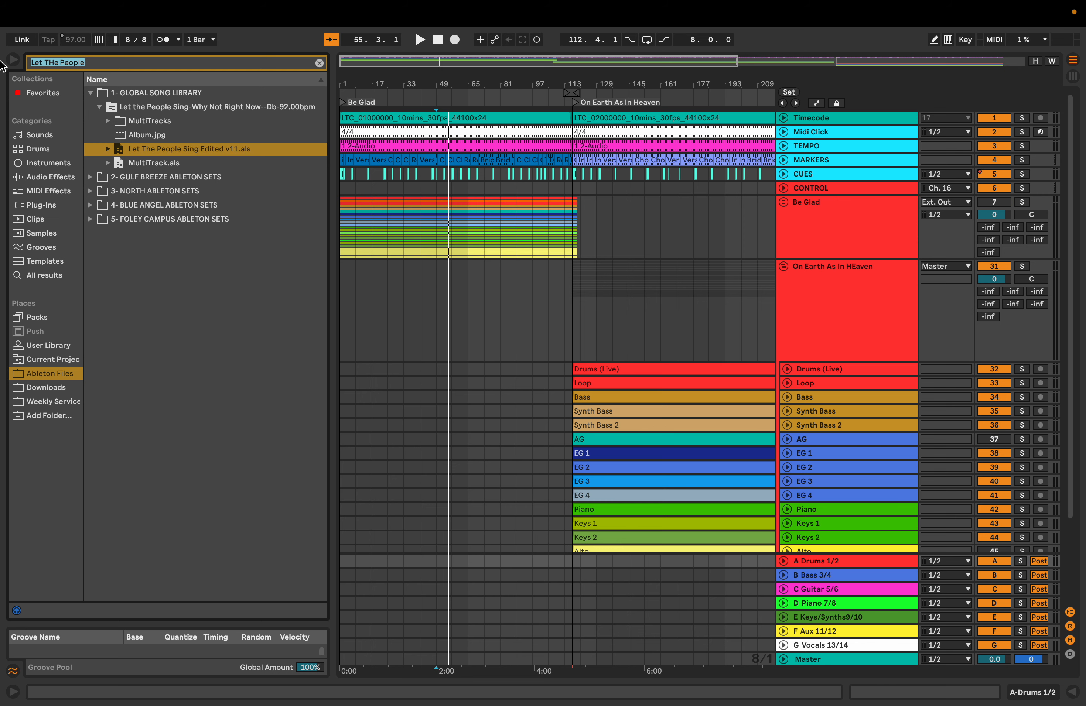
{"action": "type", "text": "on earth"}
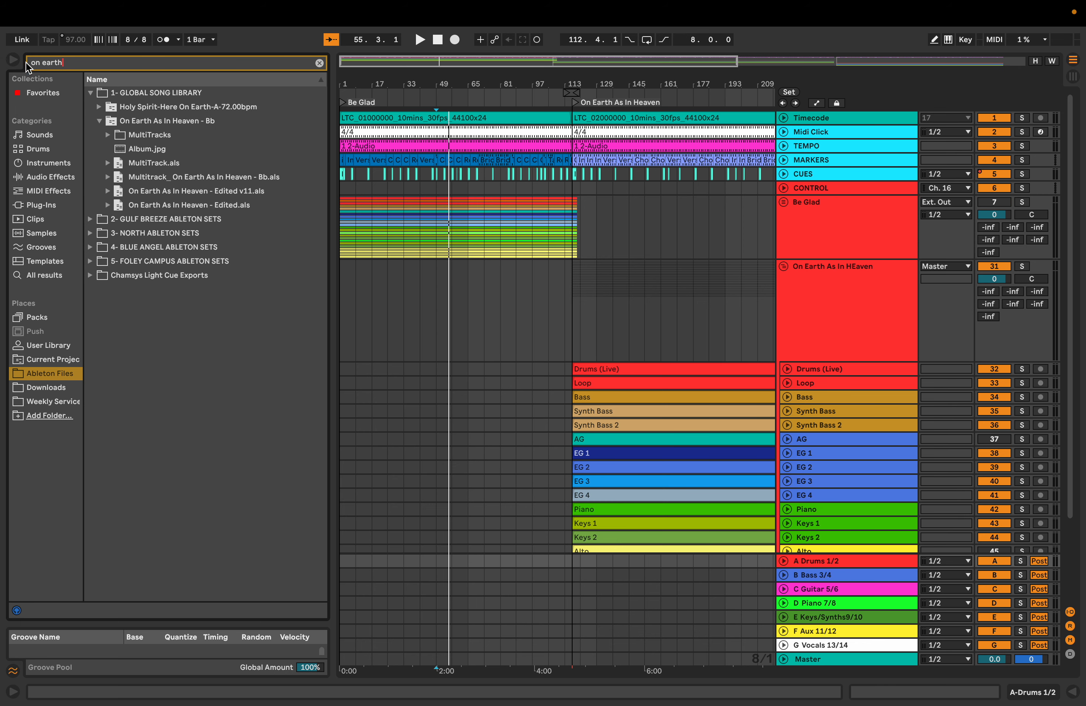
{"action": "left_click", "coordinate": [13, 59]}
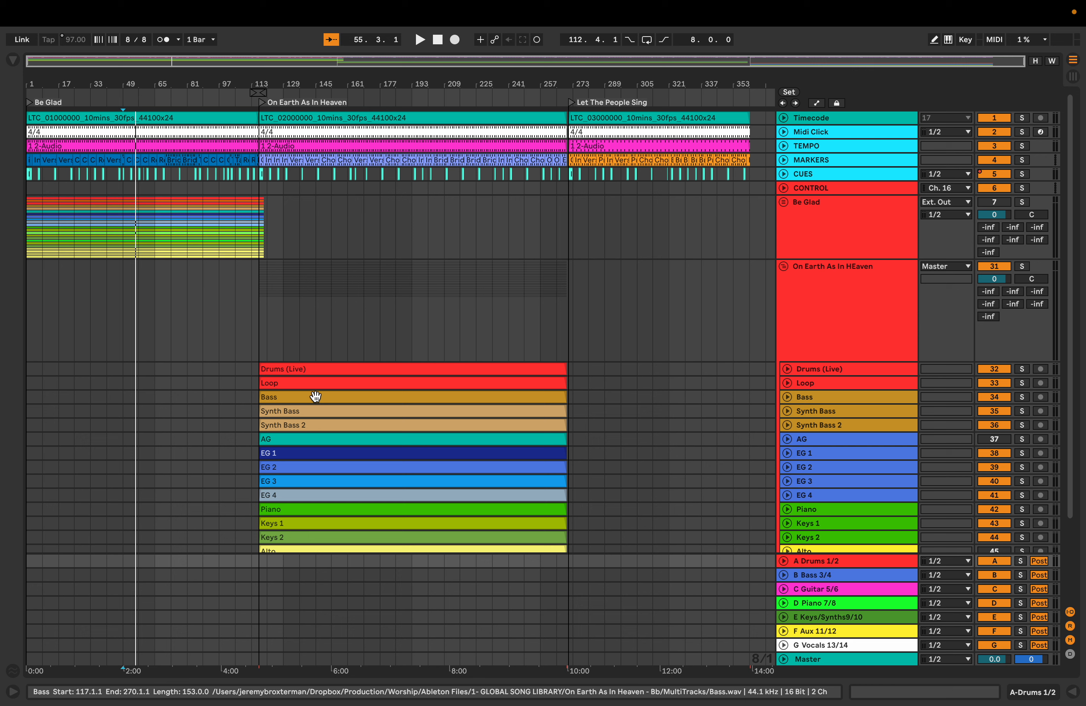
Step: Unfold the Loop track in the On Earth As In HEaven group and solo it
{"action": "left_click", "coordinate": [348, 279]}
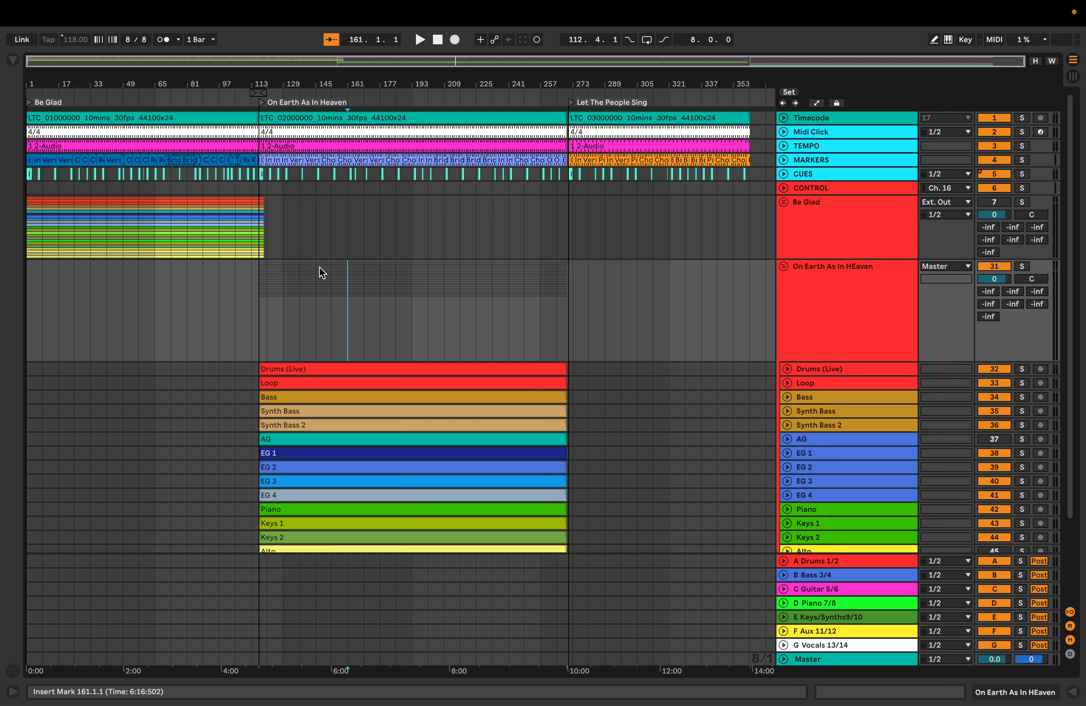
{"action": "scroll", "coordinate": [339, 297], "scroll_direction": "down", "scroll_amount": 3}
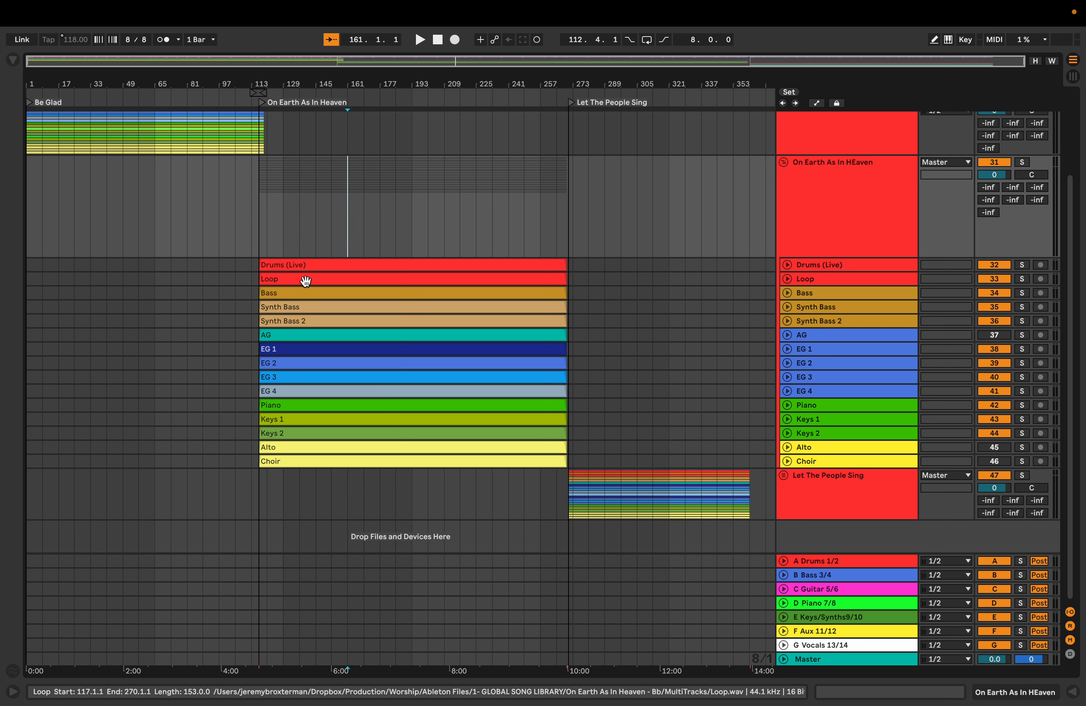
{"action": "left_click", "coordinate": [308, 268]}
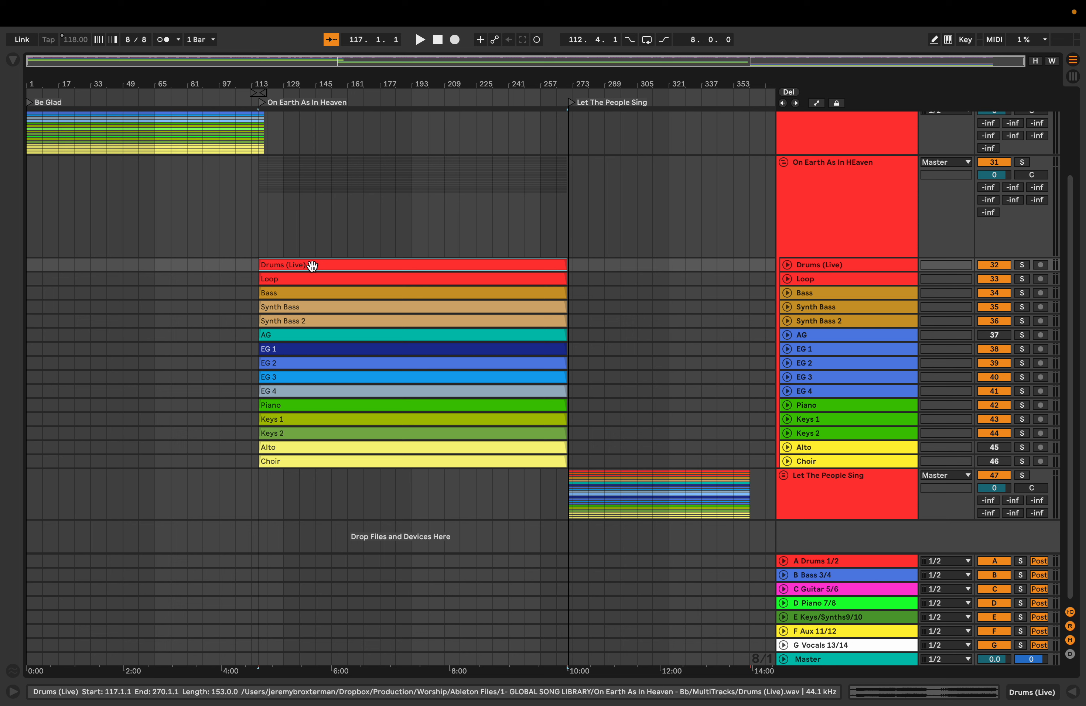
{"action": "key", "text": "Down"}
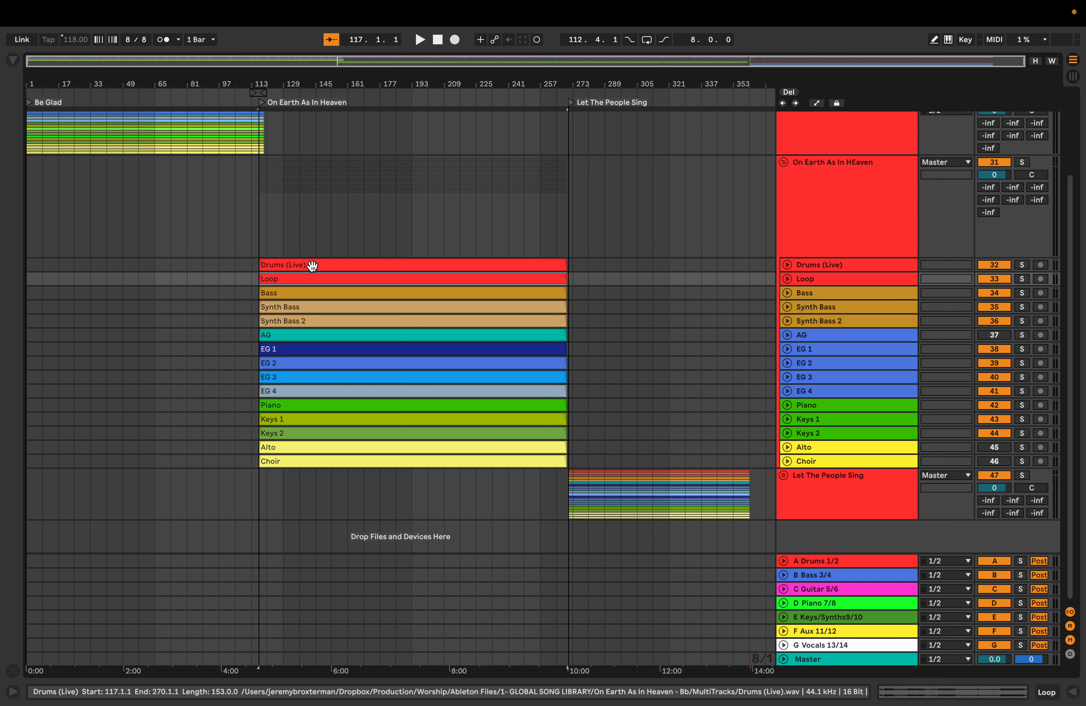
{"action": "left_click", "coordinate": [787, 279]}
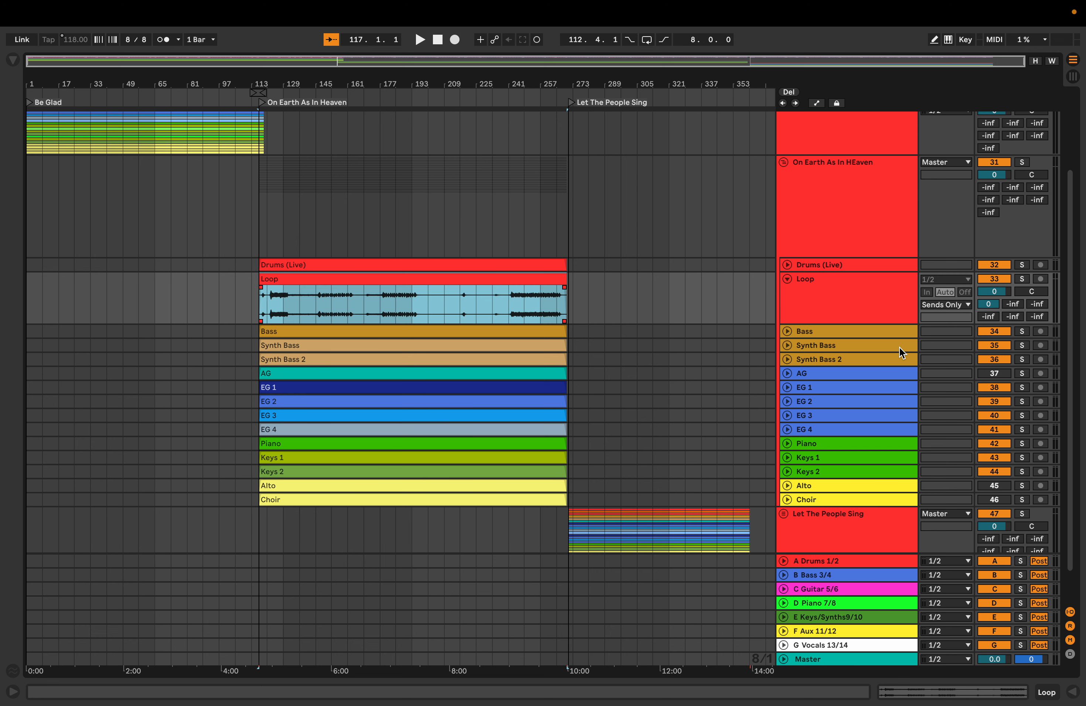
{"action": "left_click", "coordinate": [1022, 280]}
{"action": "left_click", "coordinate": [325, 297]}
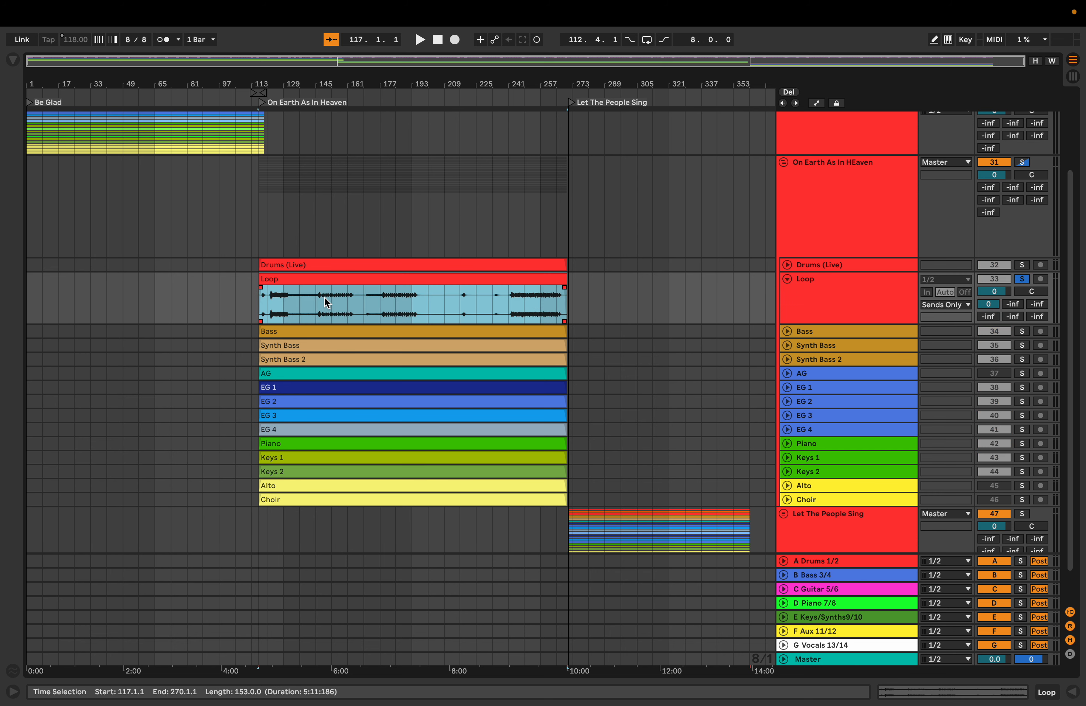
Step: Listen to the soloed Loop track from bar 153 and again from about bar 123
{"action": "left_click", "coordinate": [332, 235]}
{"action": "key", "text": "space"}
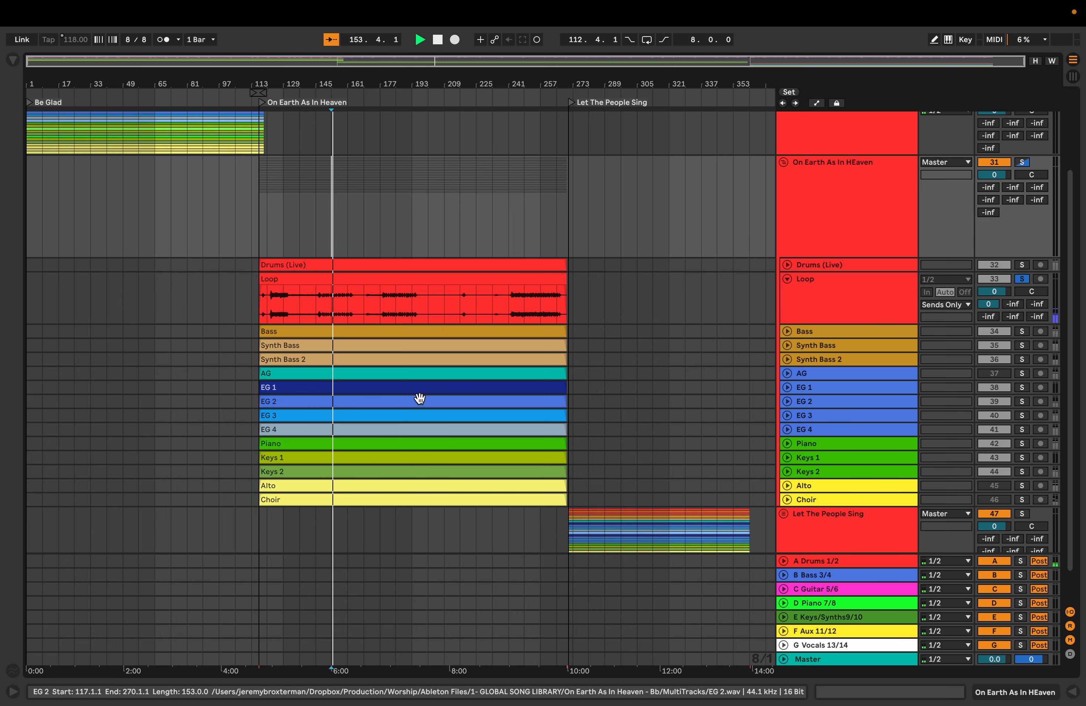
{"action": "key", "text": "XF86AudioRaiseVolume"}
{"action": "scroll", "coordinate": [274, 256], "scroll_direction": "up", "scroll_amount": 8}
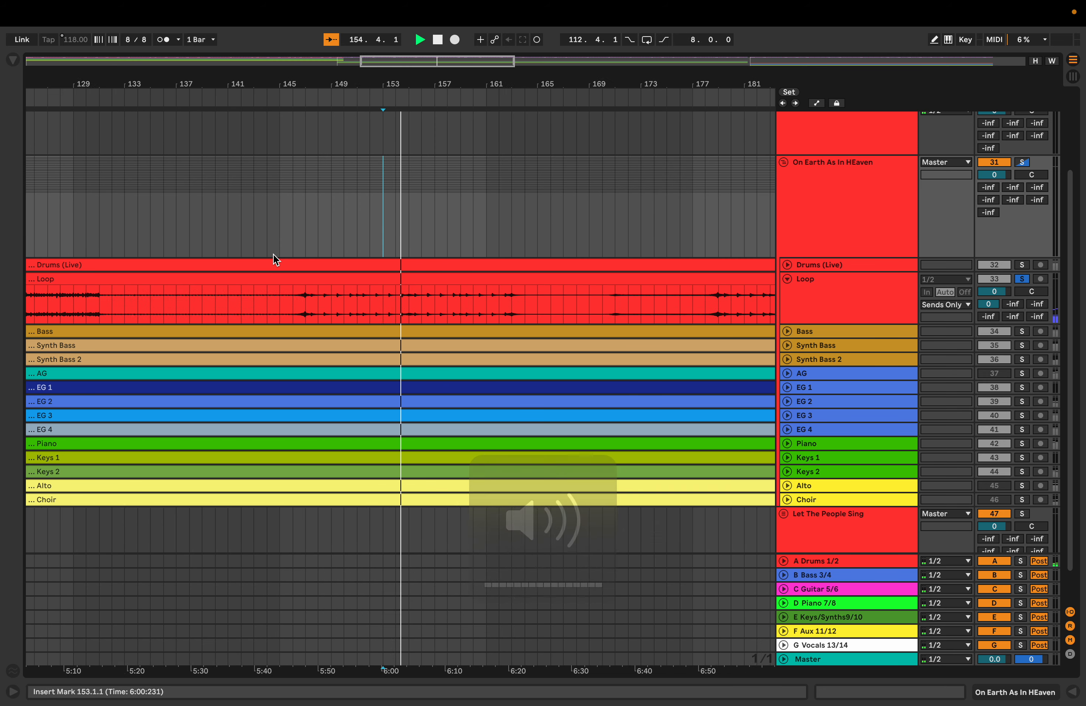
{"action": "scroll", "coordinate": [252, 208], "scroll_direction": "left", "scroll_amount": 10}
{"action": "key", "text": "space"}
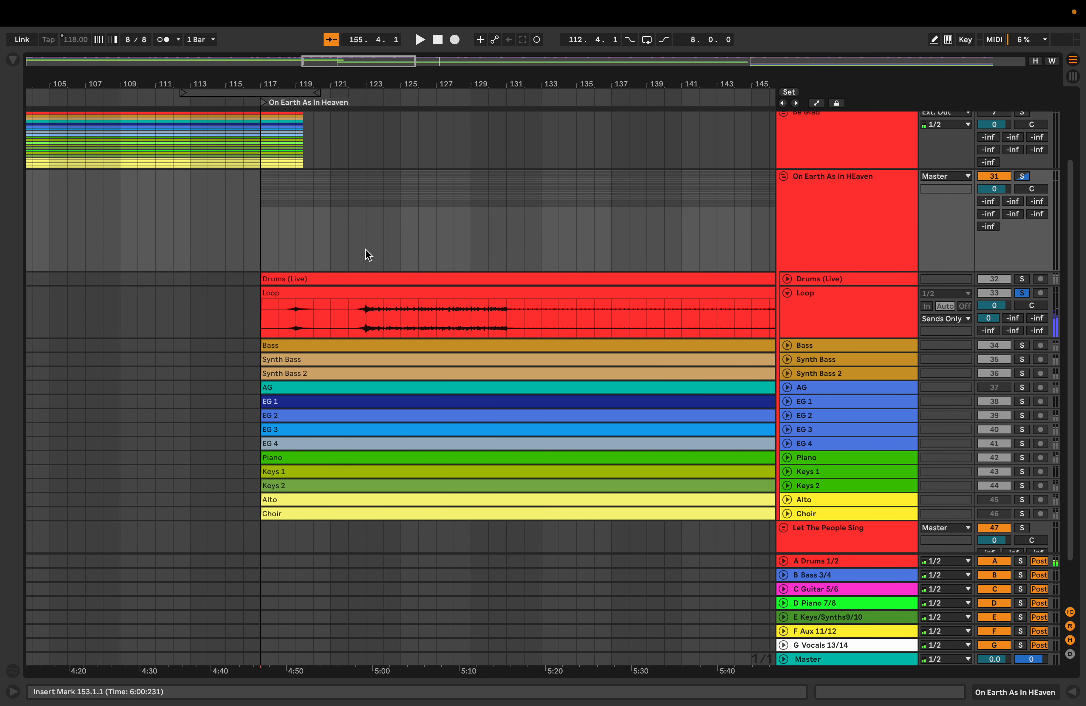
{"action": "left_click", "coordinate": [365, 248]}
{"action": "key", "text": "space"}
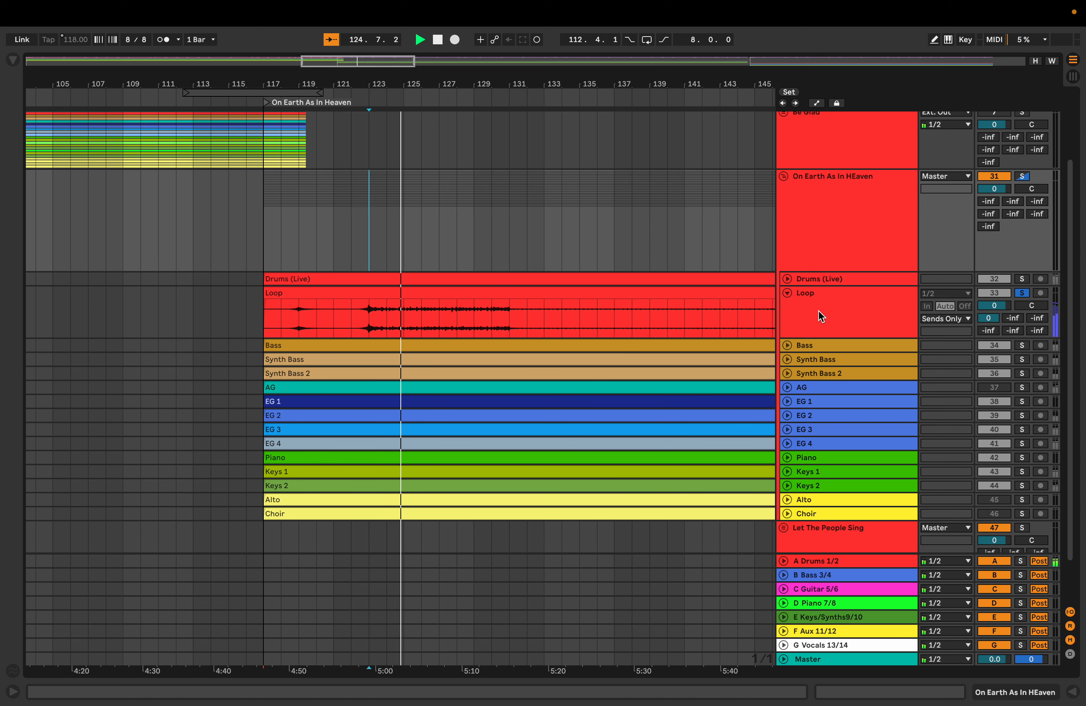
Step: Fold the Loop track and turn off its solo
{"action": "left_click", "coordinate": [787, 293]}
{"action": "left_click", "coordinate": [1022, 294]}
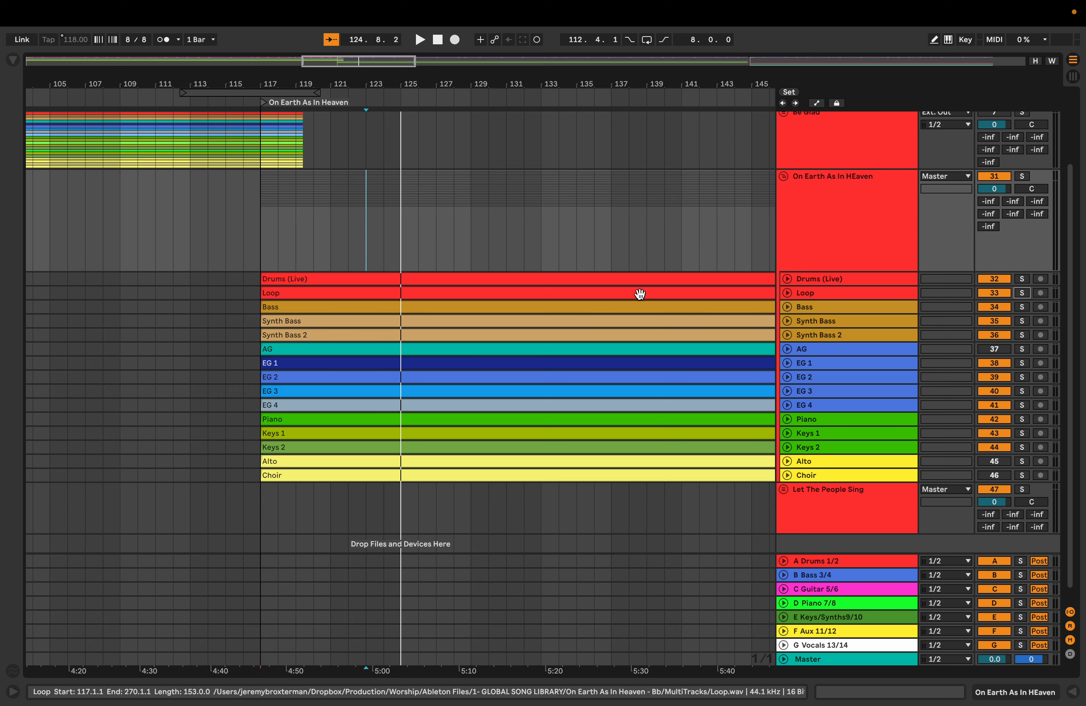
{"action": "left_click", "coordinate": [639, 312]}
{"action": "scroll", "coordinate": [642, 342], "scroll_direction": "down", "scroll_amount": 1}
{"action": "scroll", "coordinate": [642, 342], "scroll_direction": "right", "scroll_amount": 2}
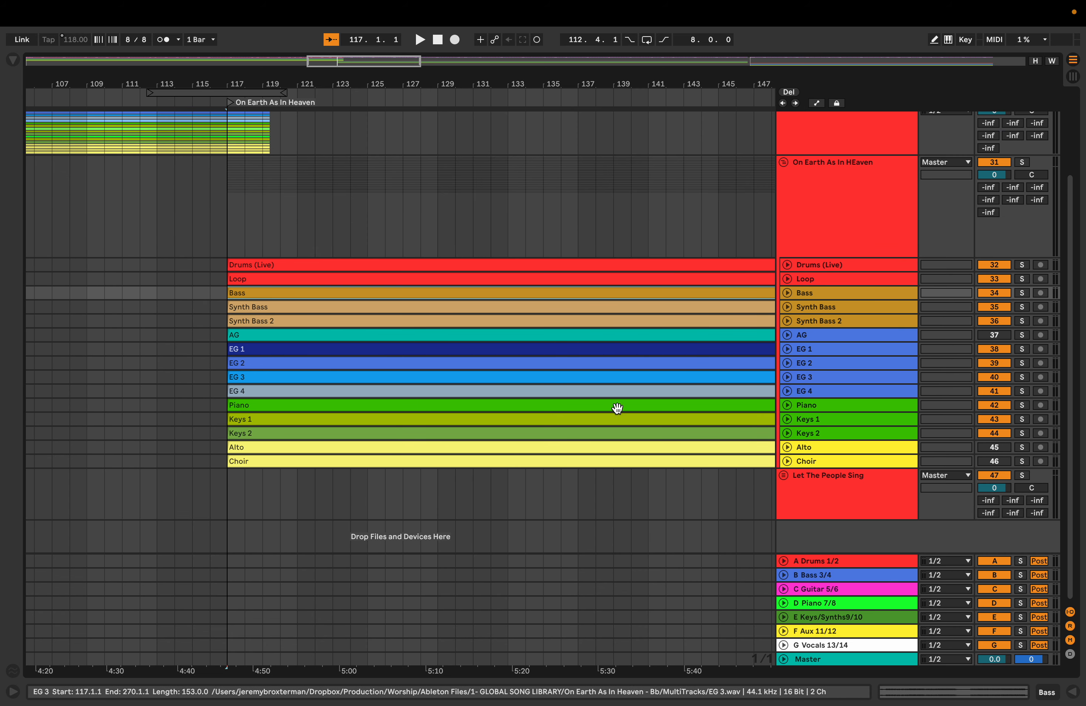
{"action": "left_click", "coordinate": [608, 464], "text": "shift"}
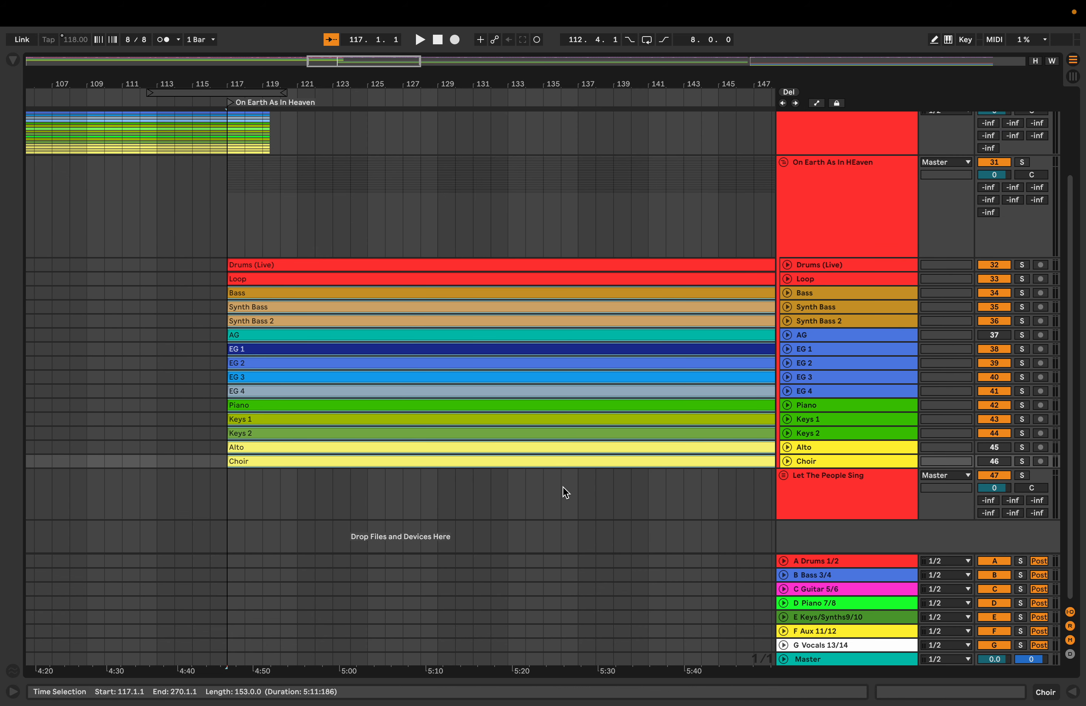
{"action": "left_click", "coordinate": [341, 218]}
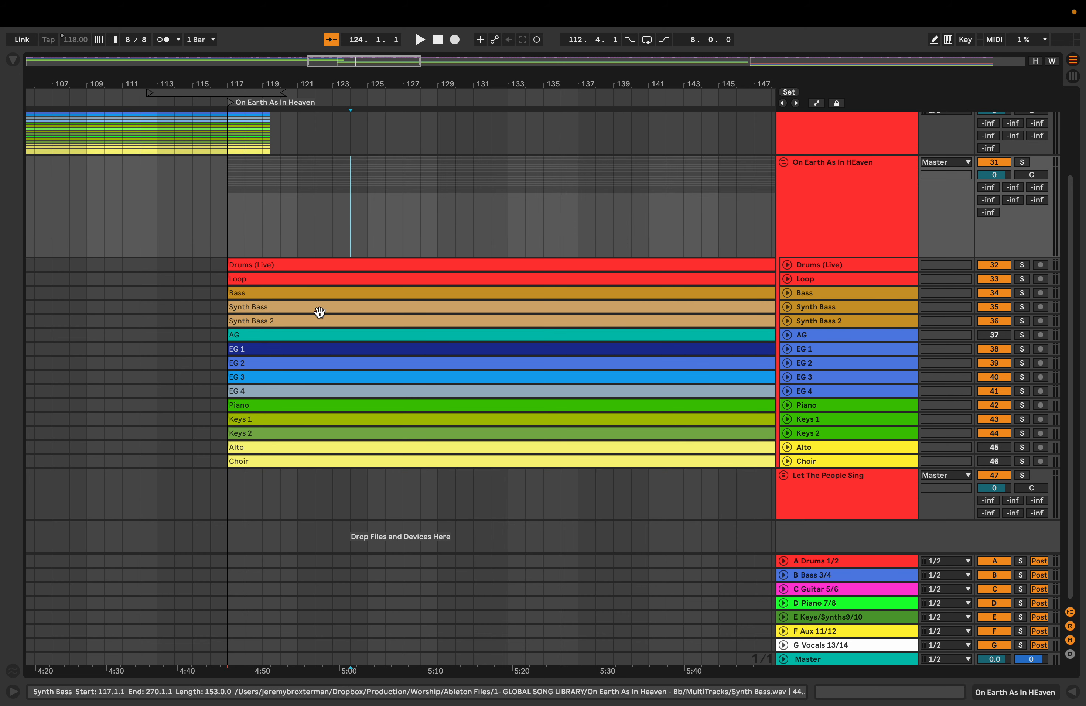
Step: Select the On Earth As In HEaven clips from Bass through Choir and show their shared clip settings
{"action": "left_click", "coordinate": [317, 291]}
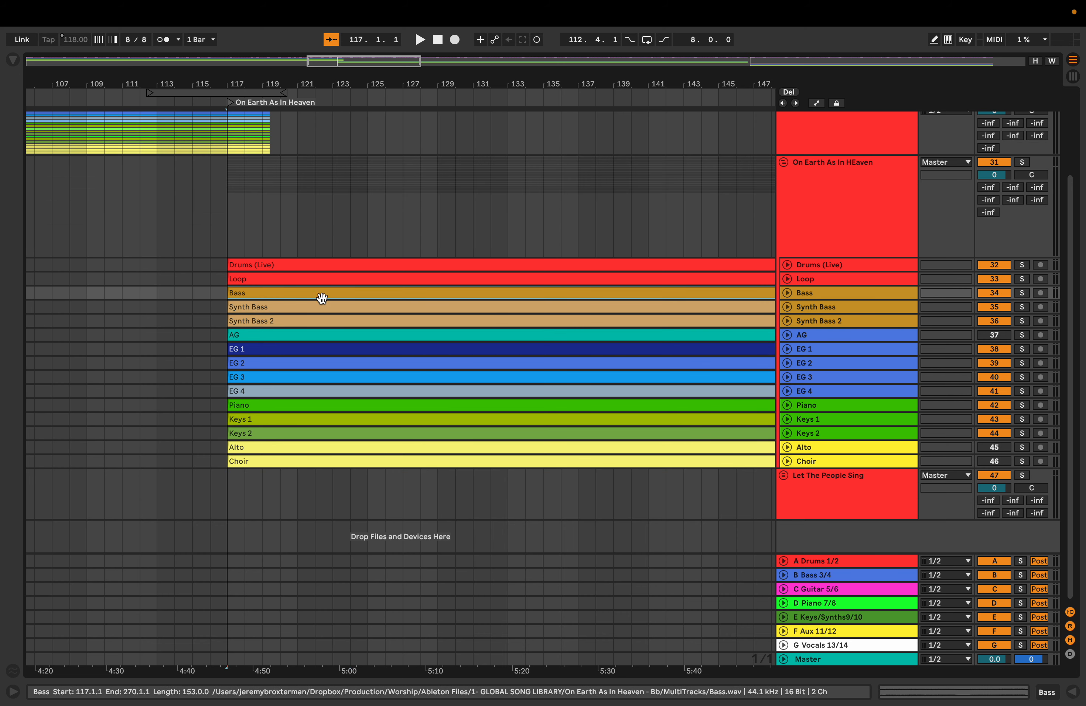
{"action": "left_click", "coordinate": [279, 465]}
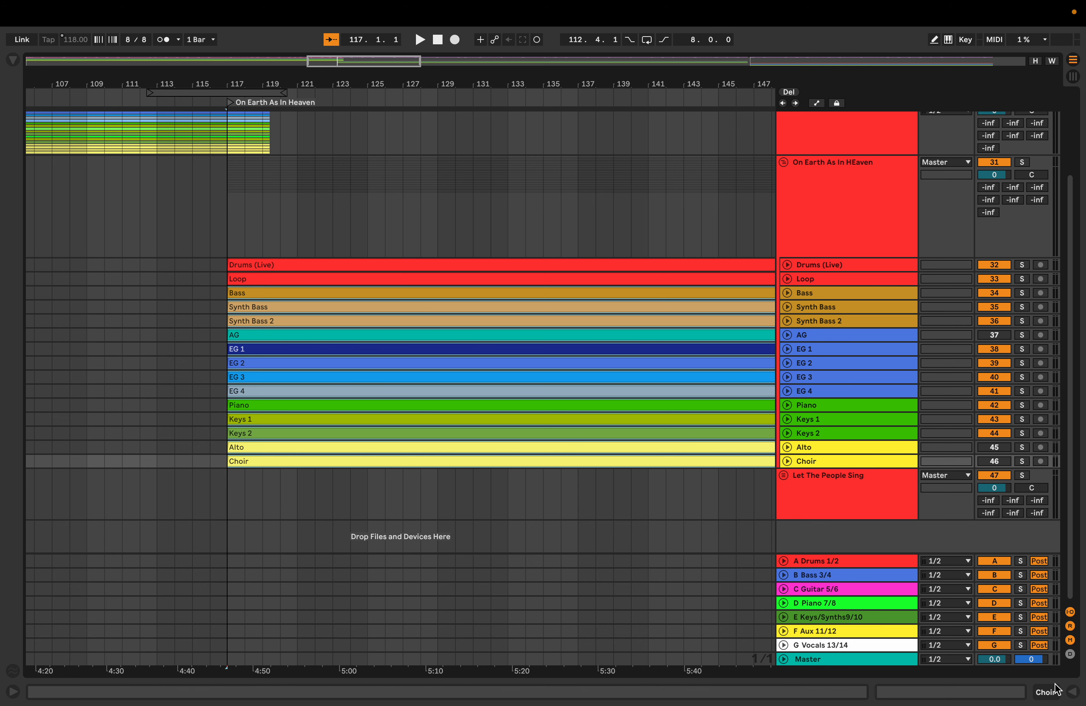
{"action": "left_click", "coordinate": [1073, 694]}
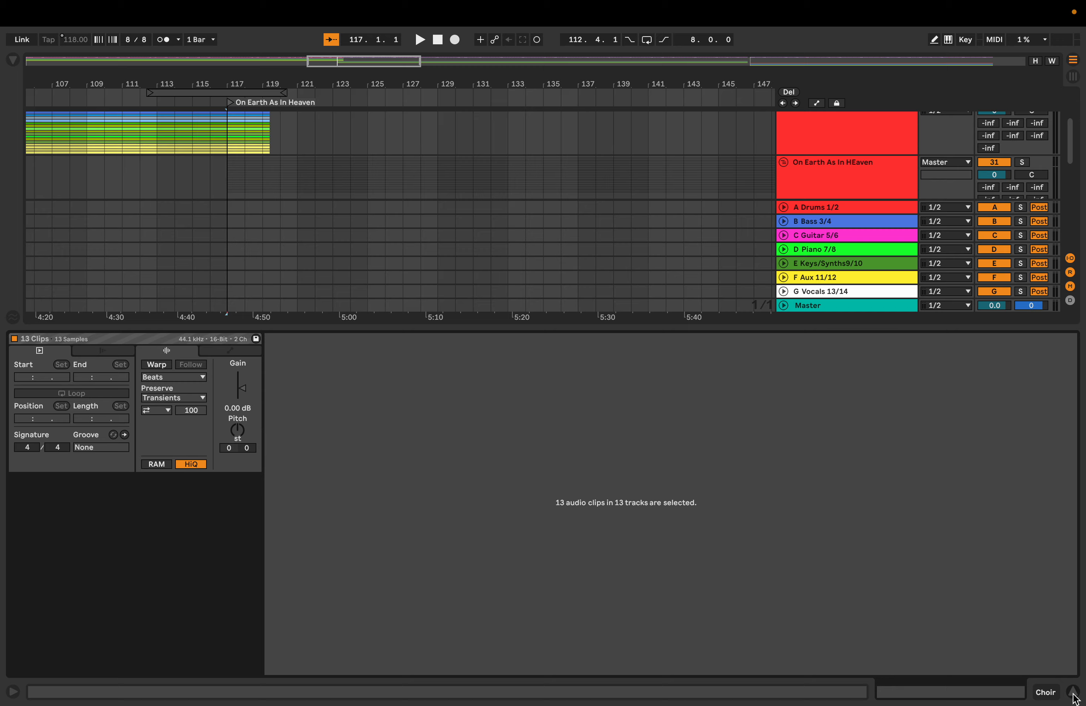
Step: Reduce the height of the clip detail area so more of the selected song tracks fit in the arrangement
{"action": "scroll", "coordinate": [430, 204], "scroll_direction": "down", "scroll_amount": 10}
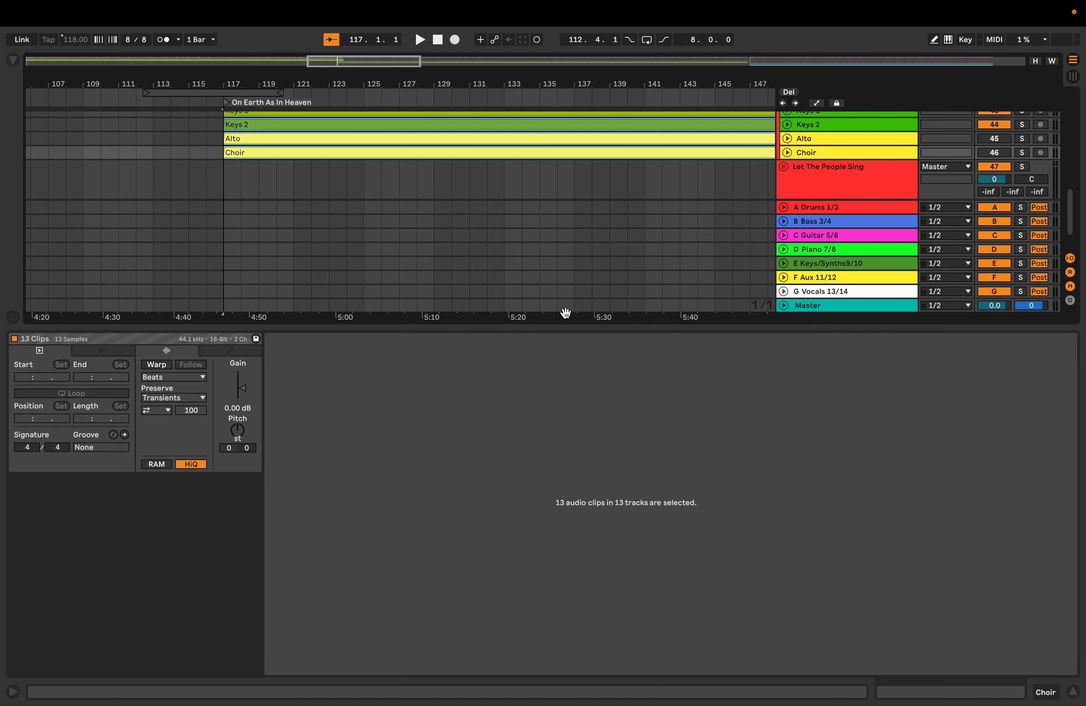
{"action": "scroll", "coordinate": [580, 137], "scroll_direction": "down", "scroll_amount": 5}
{"action": "scroll", "coordinate": [581, 141], "scroll_direction": "up", "scroll_amount": 6}
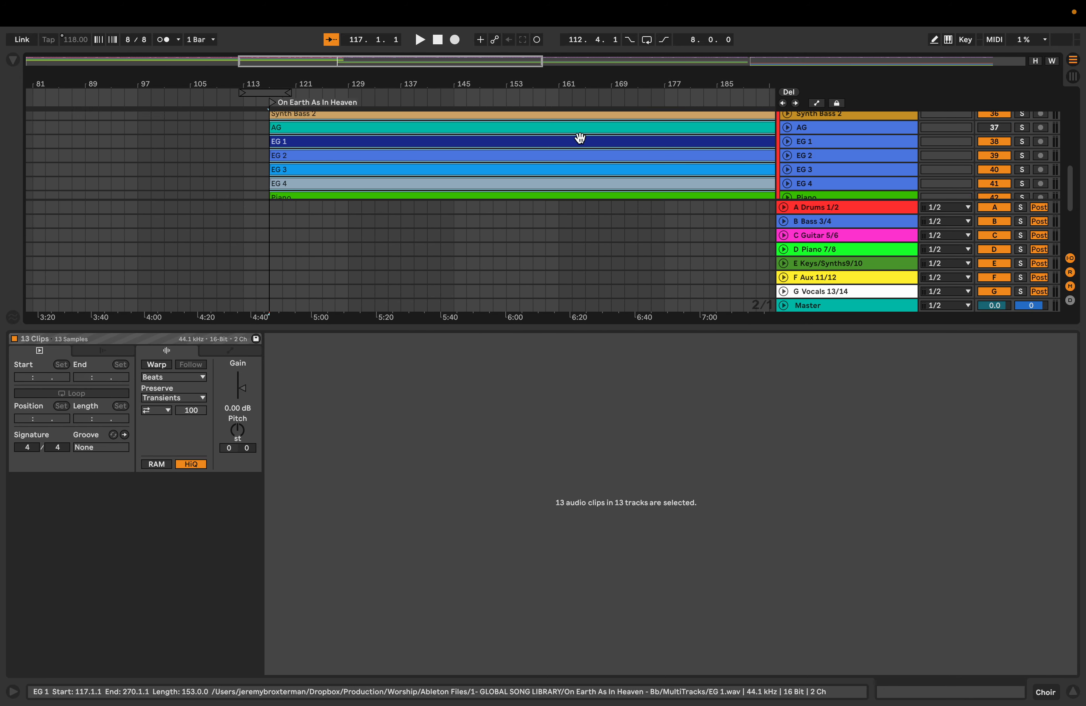
{"action": "key", "text": "minus"}
{"action": "left_click_drag", "start_coordinate": [604, 329], "coordinate": [613, 423]}
{"action": "scroll", "coordinate": [554, 142], "scroll_direction": "up", "scroll_amount": 2}
{"action": "scroll", "coordinate": [554, 142], "scroll_direction": "right", "scroll_amount": 3}
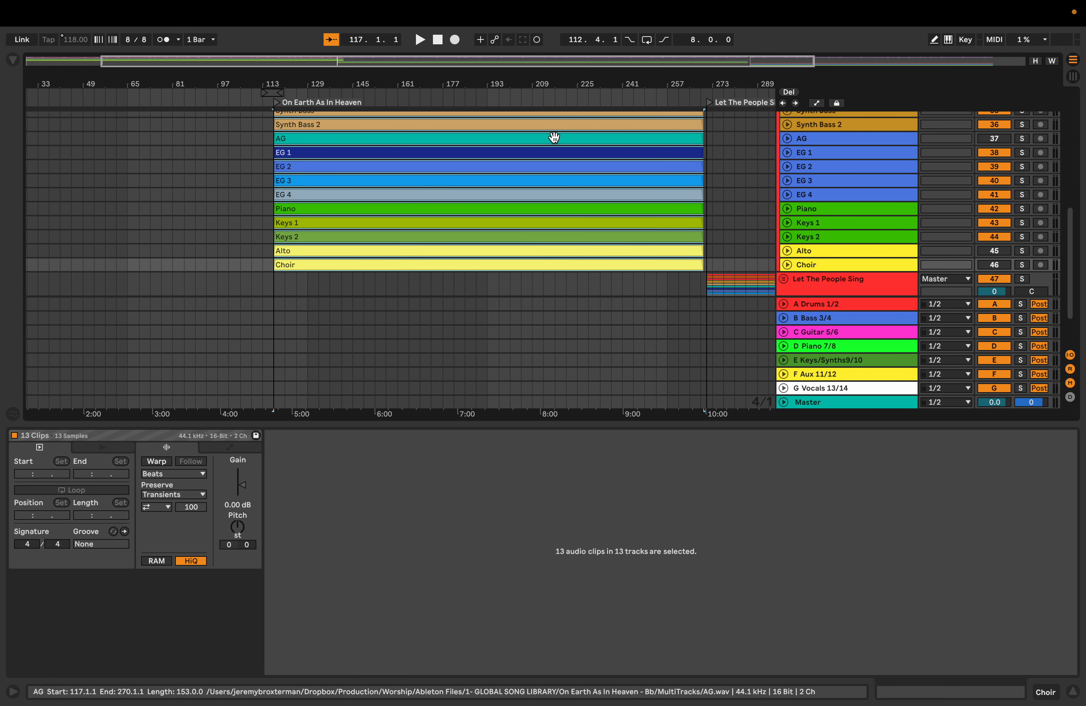
{"action": "scroll", "coordinate": [553, 138], "scroll_direction": "down", "scroll_amount": 1}
{"action": "scroll", "coordinate": [553, 138], "scroll_direction": "right", "scroll_amount": 1}
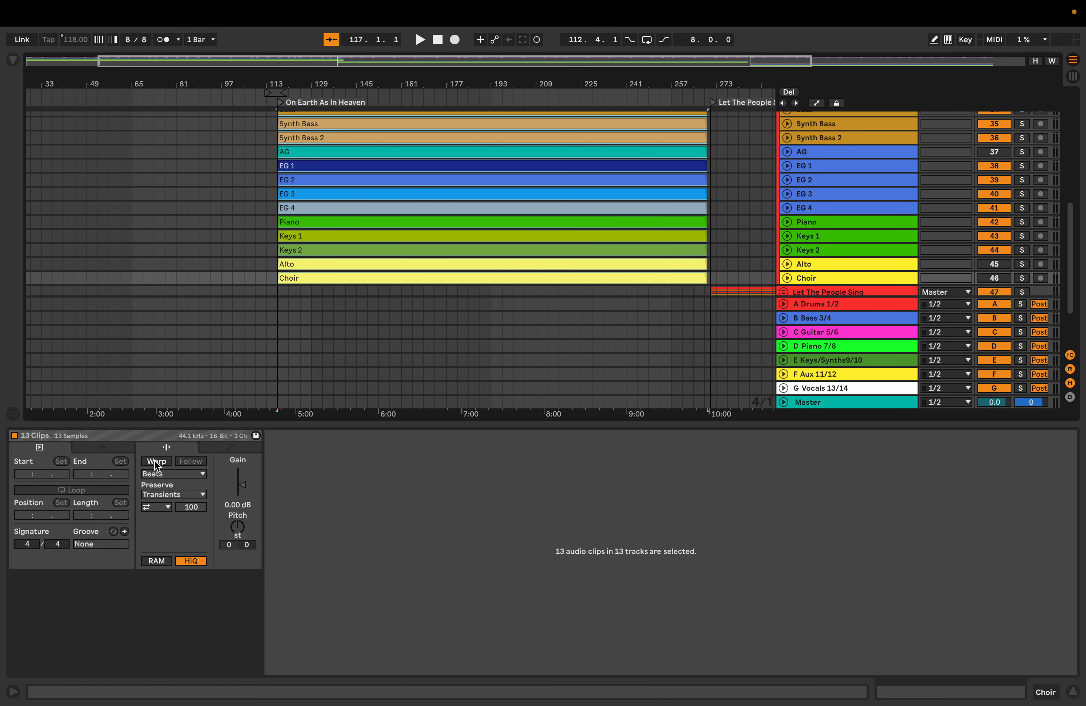
Step: Enable Warp on the selected Bass through Choir clips and set their warp mode to Complex Pro
{"action": "left_click", "coordinate": [155, 461]}
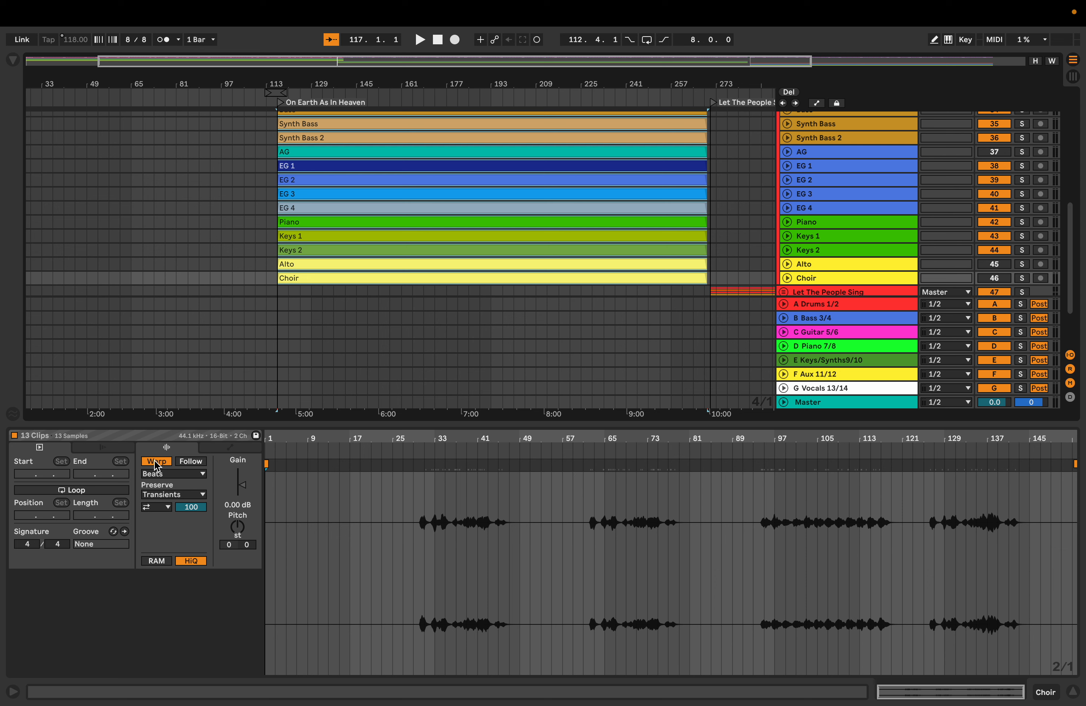
{"action": "left_click", "coordinate": [196, 477]}
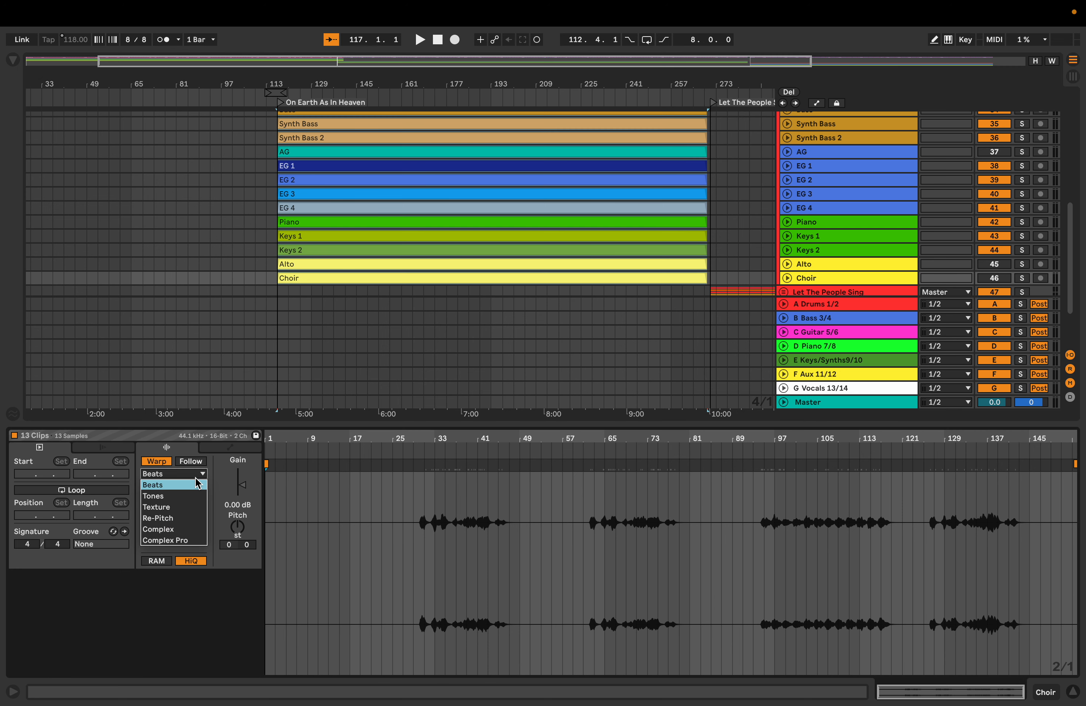
{"action": "left_click", "coordinate": [197, 541]}
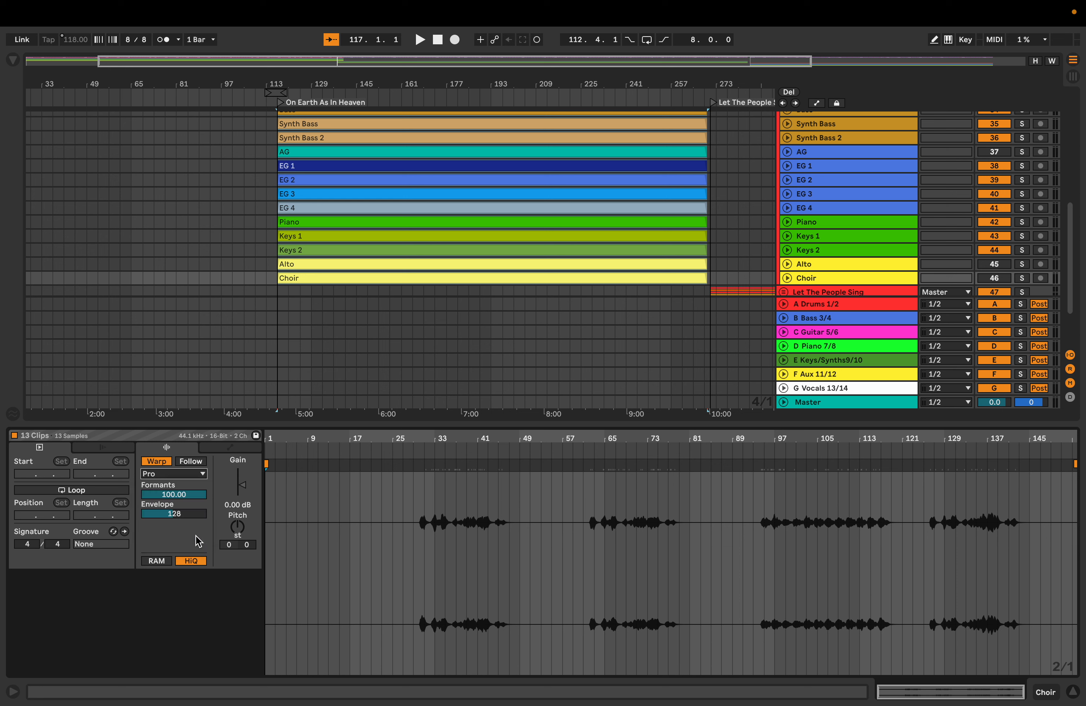
{"action": "left_click", "coordinate": [188, 475]}
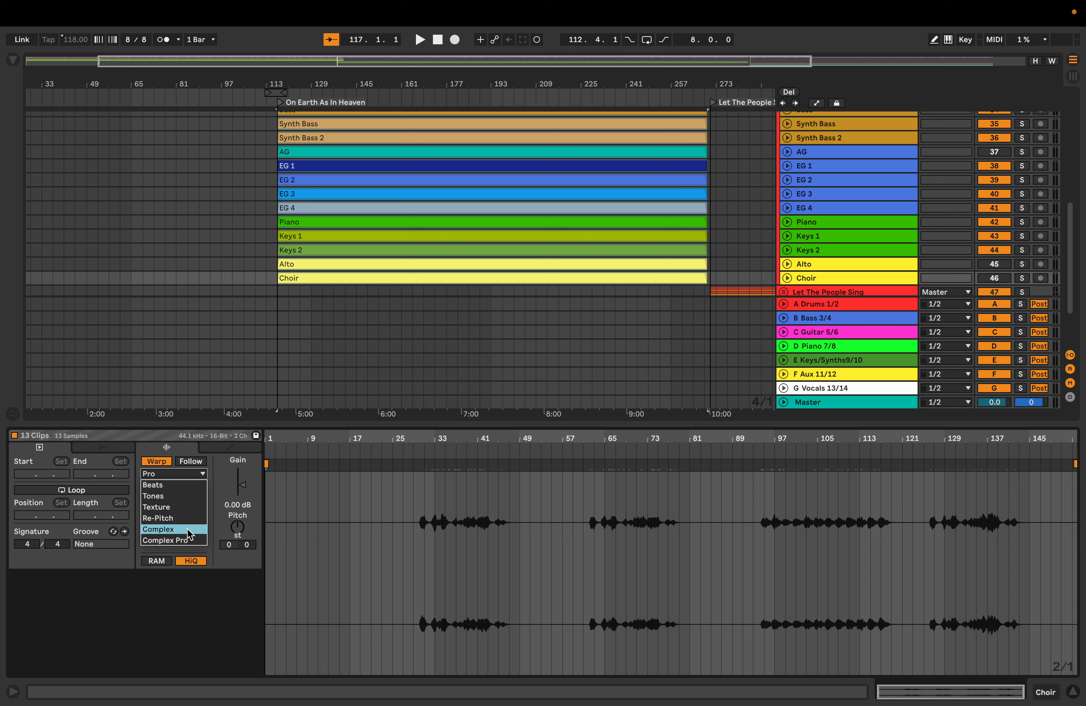
{"action": "left_click", "coordinate": [189, 541]}
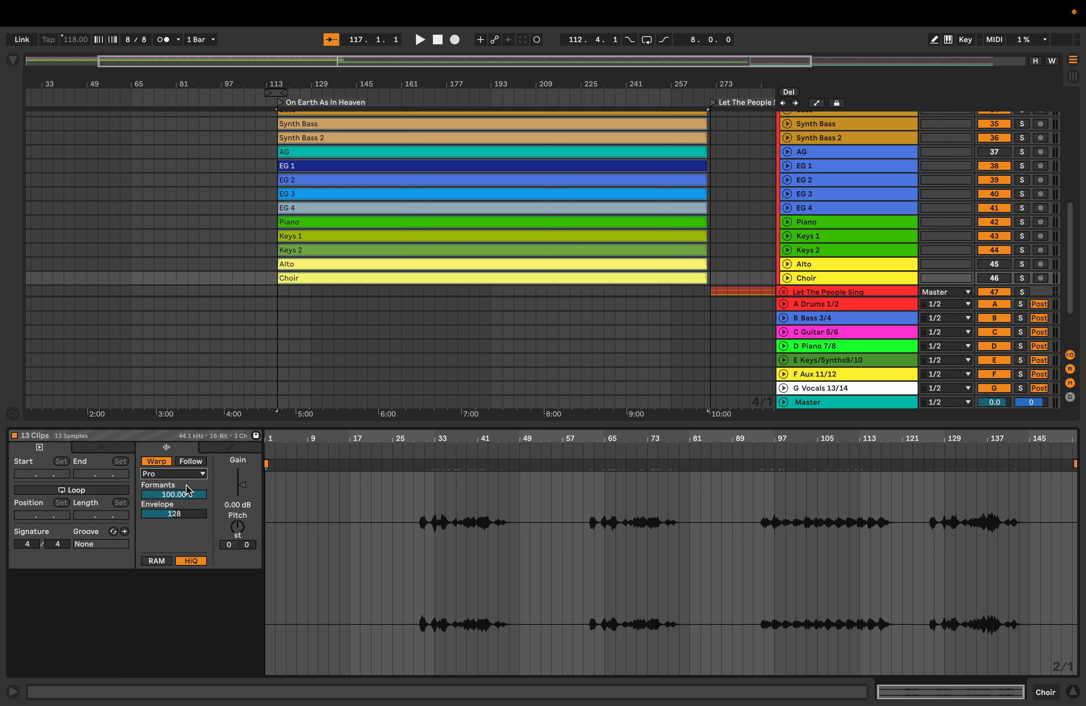
{"action": "left_click", "coordinate": [184, 474]}
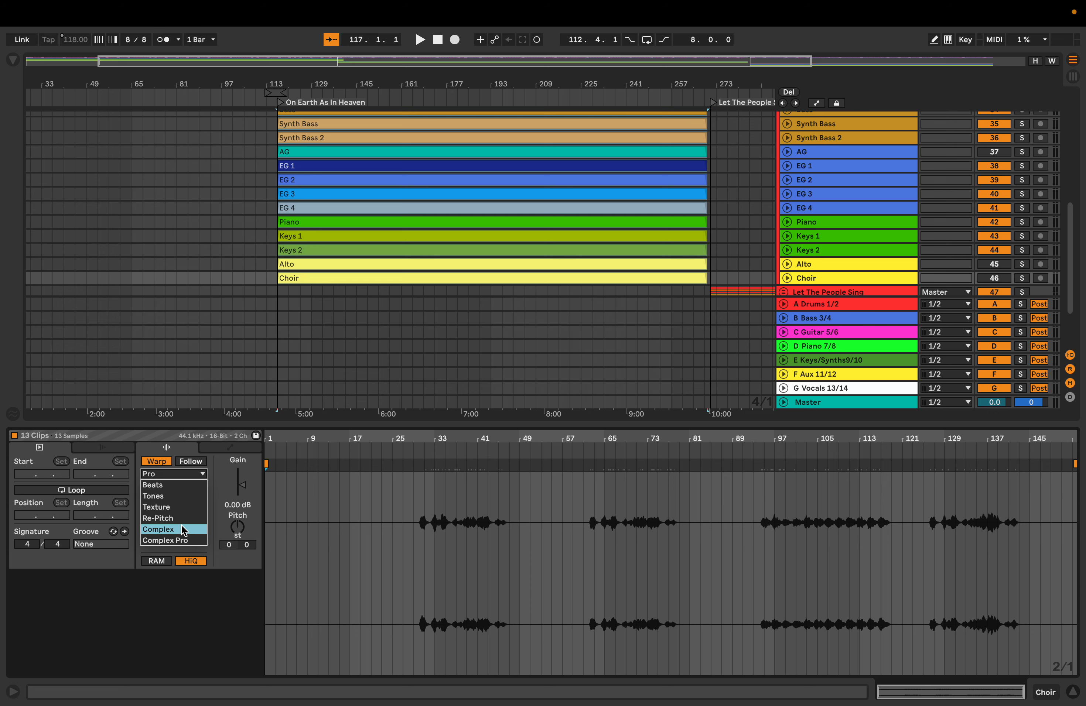
{"action": "left_click", "coordinate": [186, 541]}
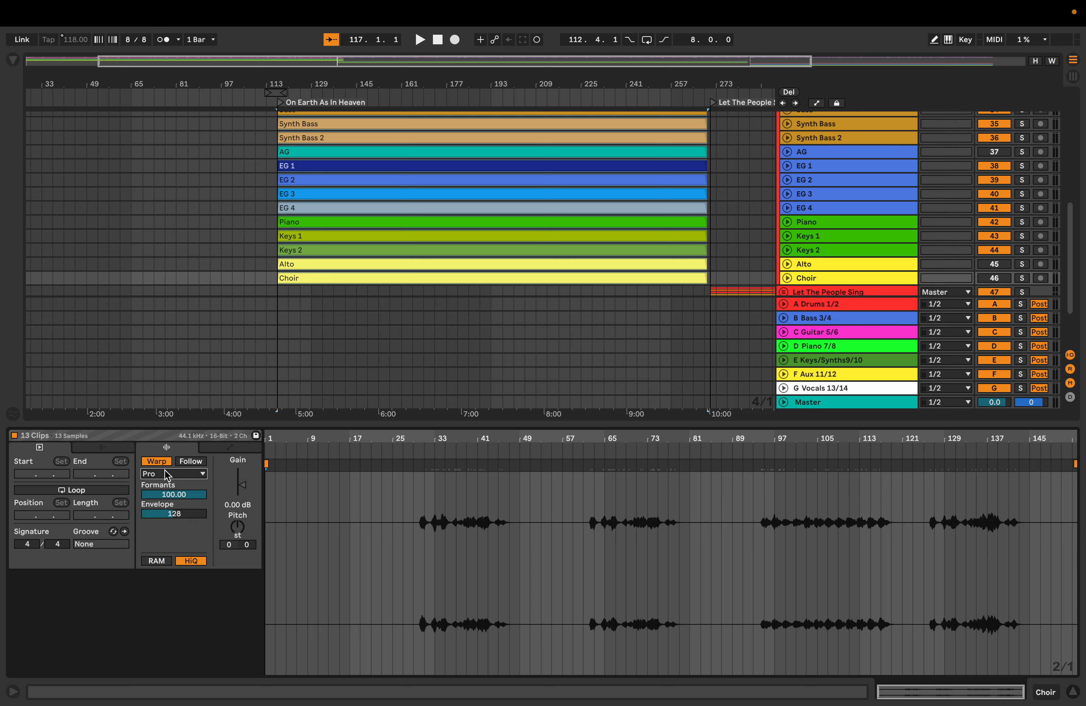
Step: Review the available warp modes for the selected Bass through Choir clips, keeping Complex Pro
{"action": "scroll", "coordinate": [348, 186], "scroll_direction": "up", "scroll_amount": 2}
{"action": "scroll", "coordinate": [352, 222], "scroll_direction": "down", "scroll_amount": 5}
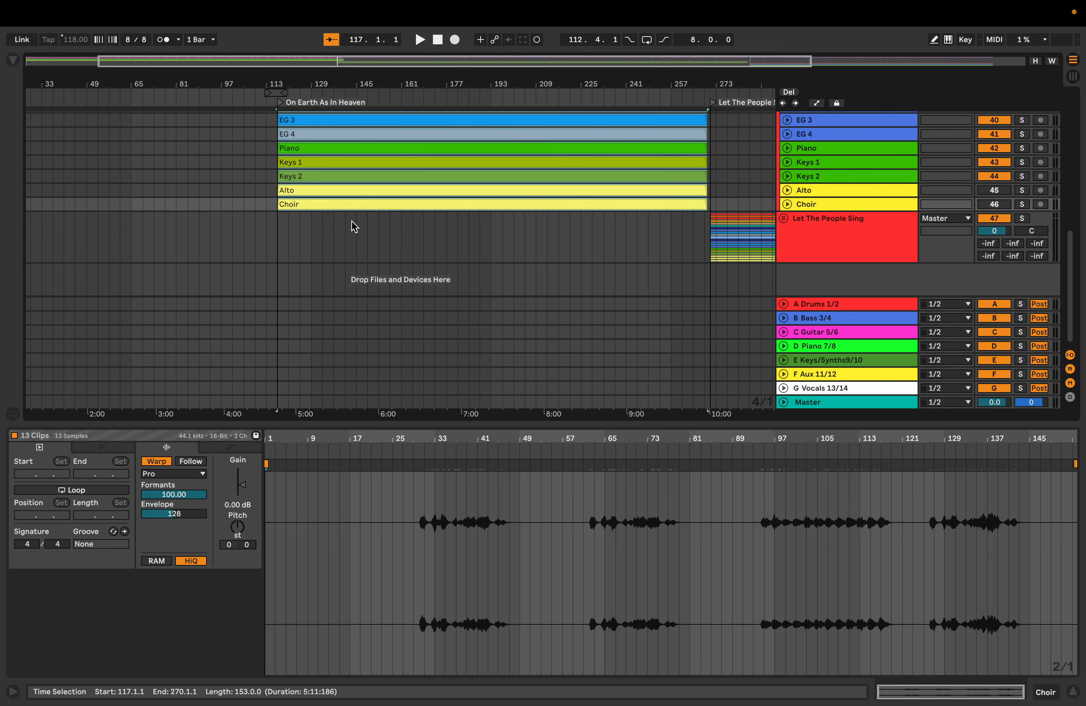
{"action": "left_click", "coordinate": [179, 474]}
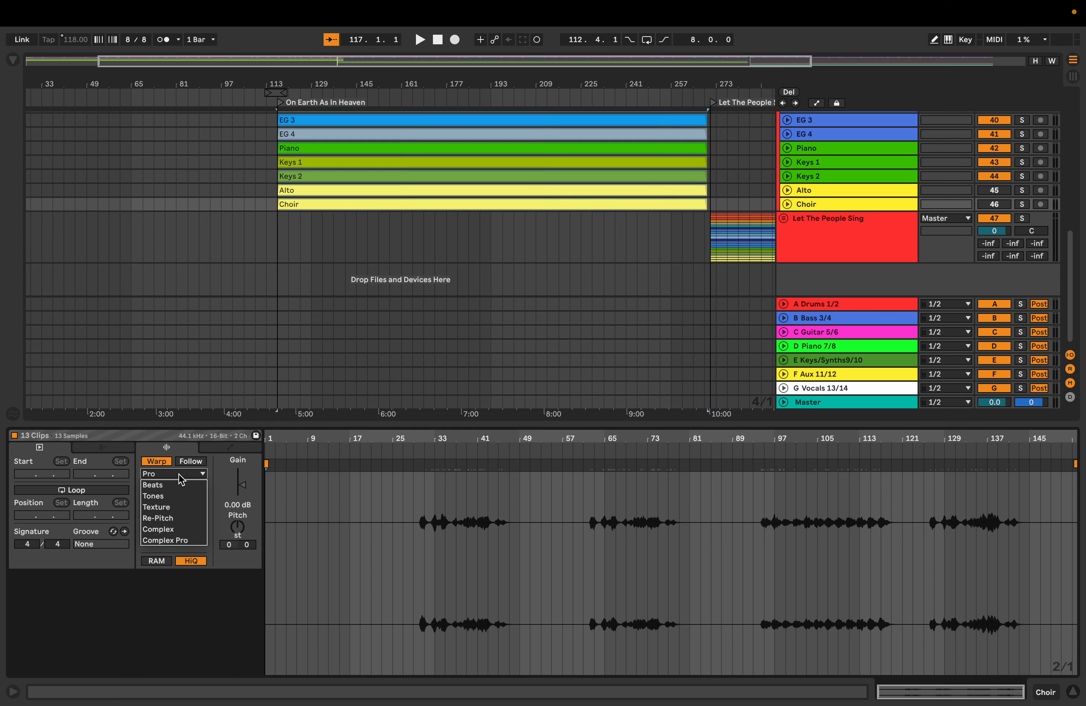
{"action": "left_click", "coordinate": [184, 541]}
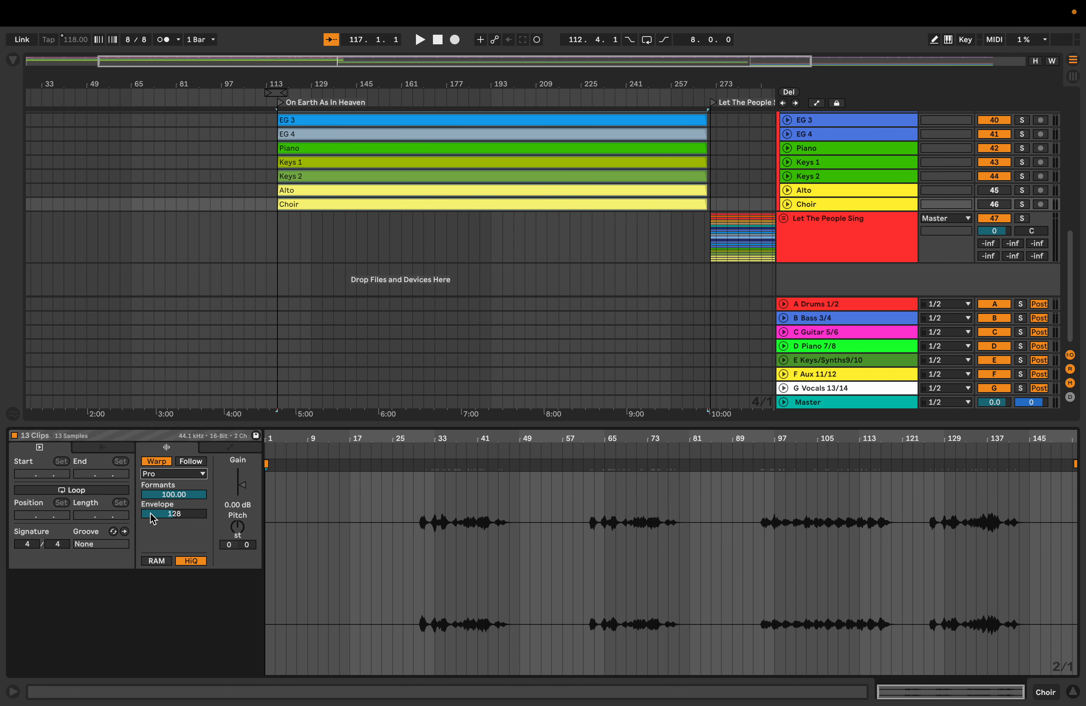
{"action": "left_click", "coordinate": [167, 473]}
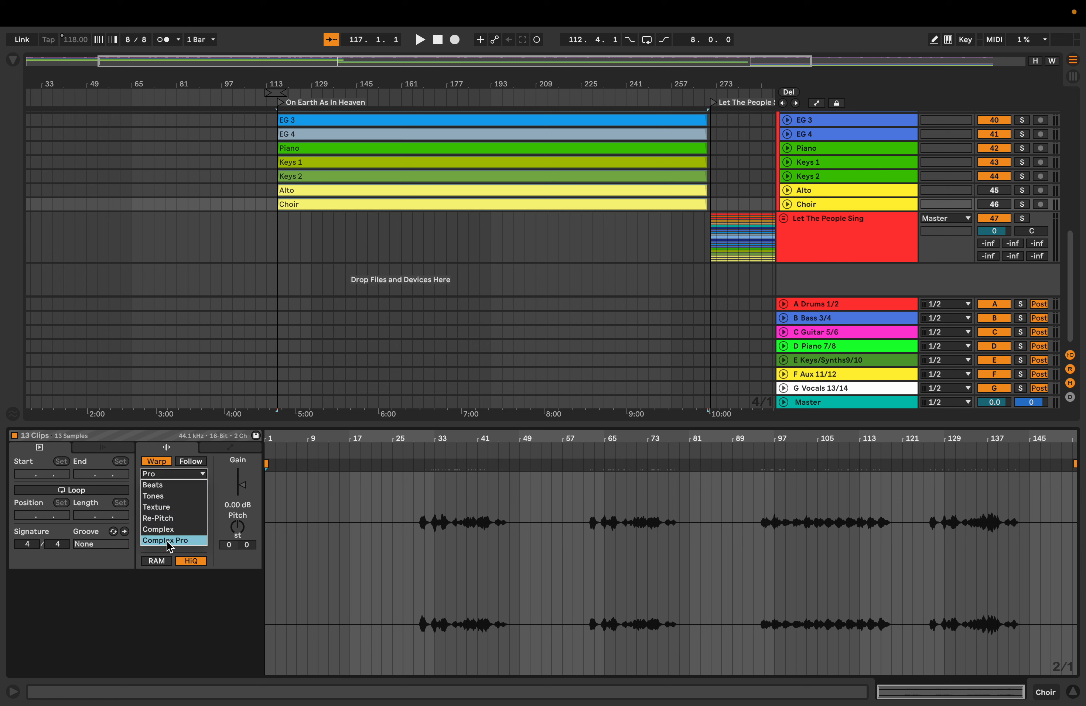
{"action": "left_click", "coordinate": [321, 295]}
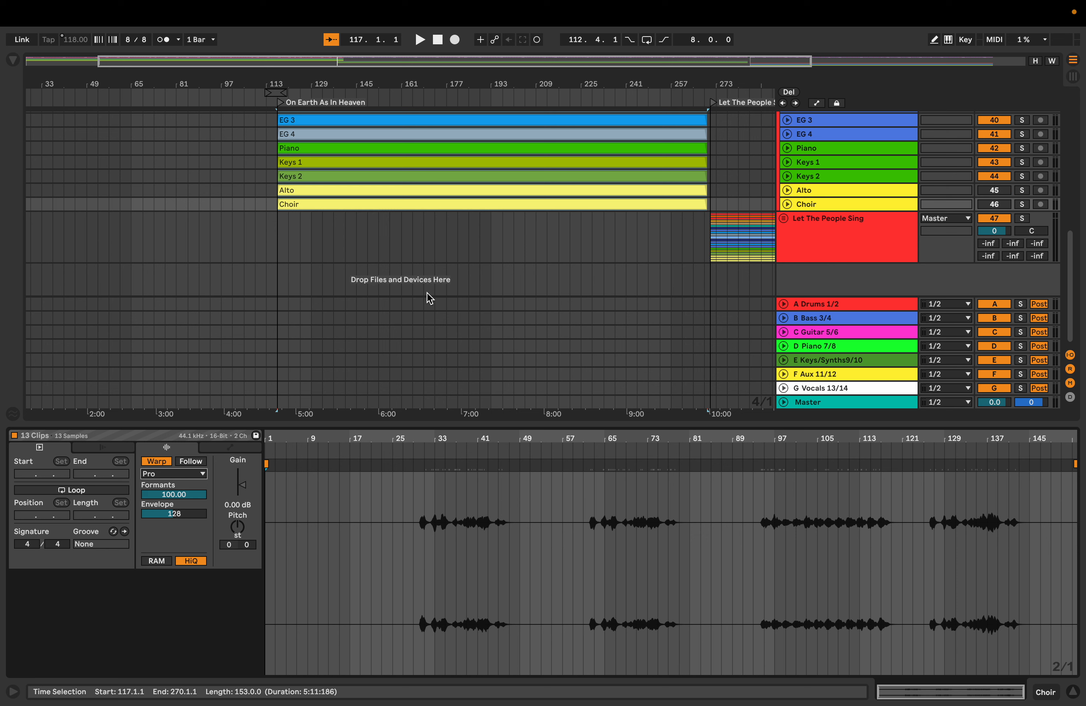
Step: Transpose the selected Bass through Choir clips up by 2 semitones
{"action": "left_click", "coordinate": [237, 527]}
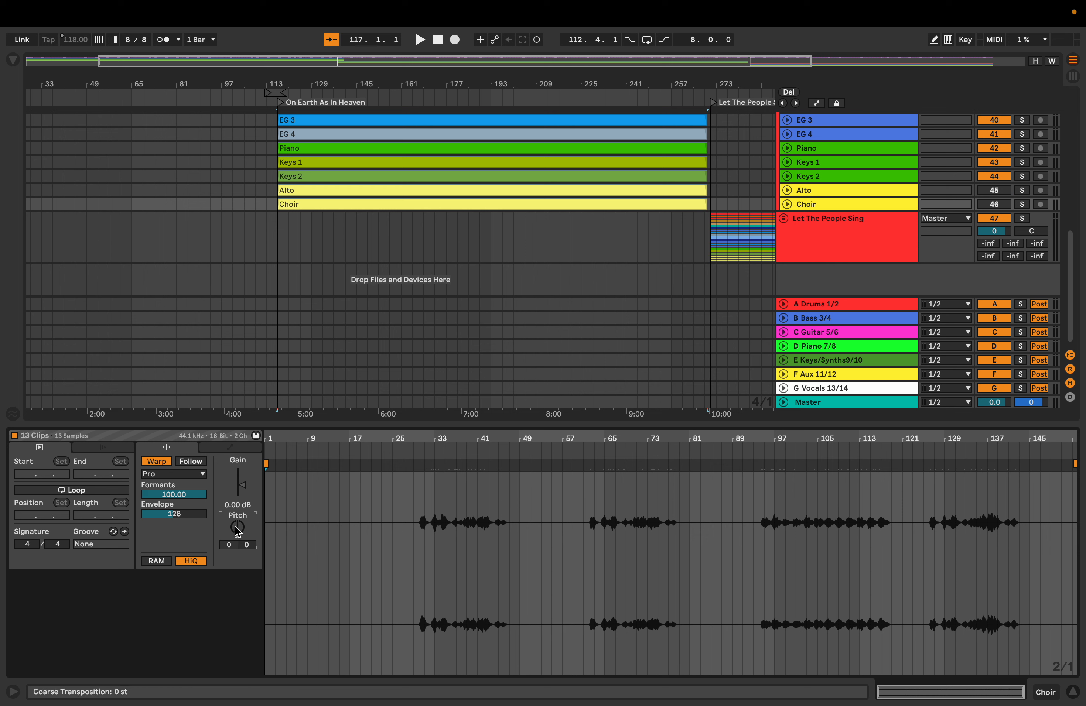
{"action": "left_click", "coordinate": [229, 545]}
{"action": "type", "text": "2"}
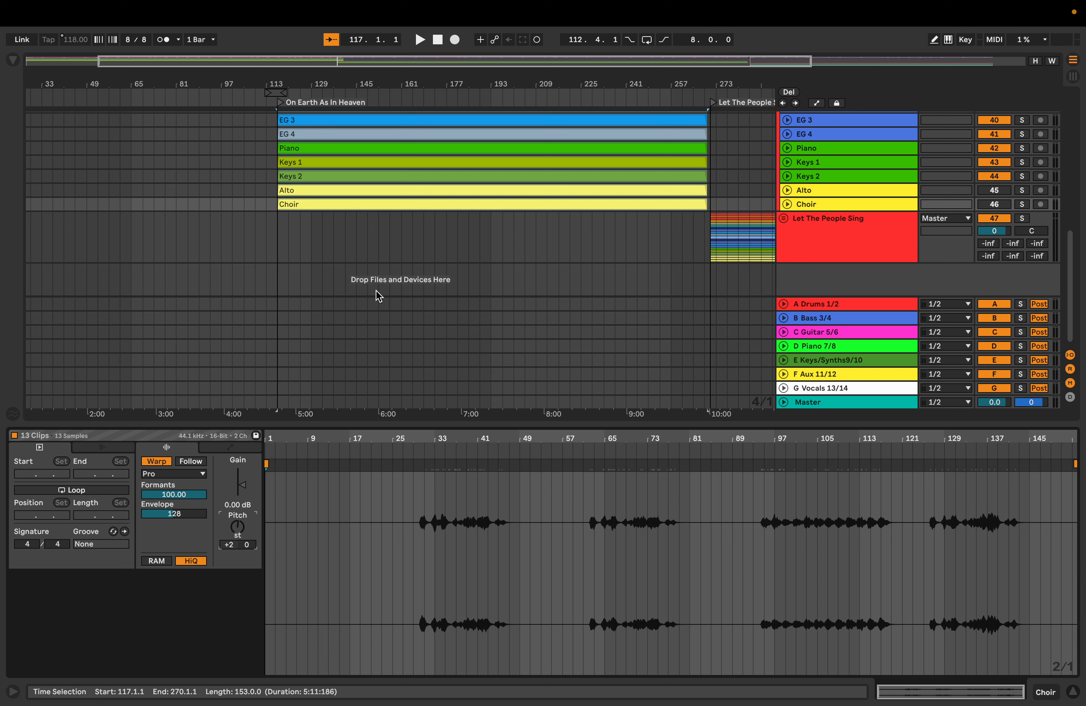
Step: Play On Earth As In Heaven from around bar 155 to hear the transposed clips, and recheck their Complex Pro warp mode
{"action": "key", "text": "space"}
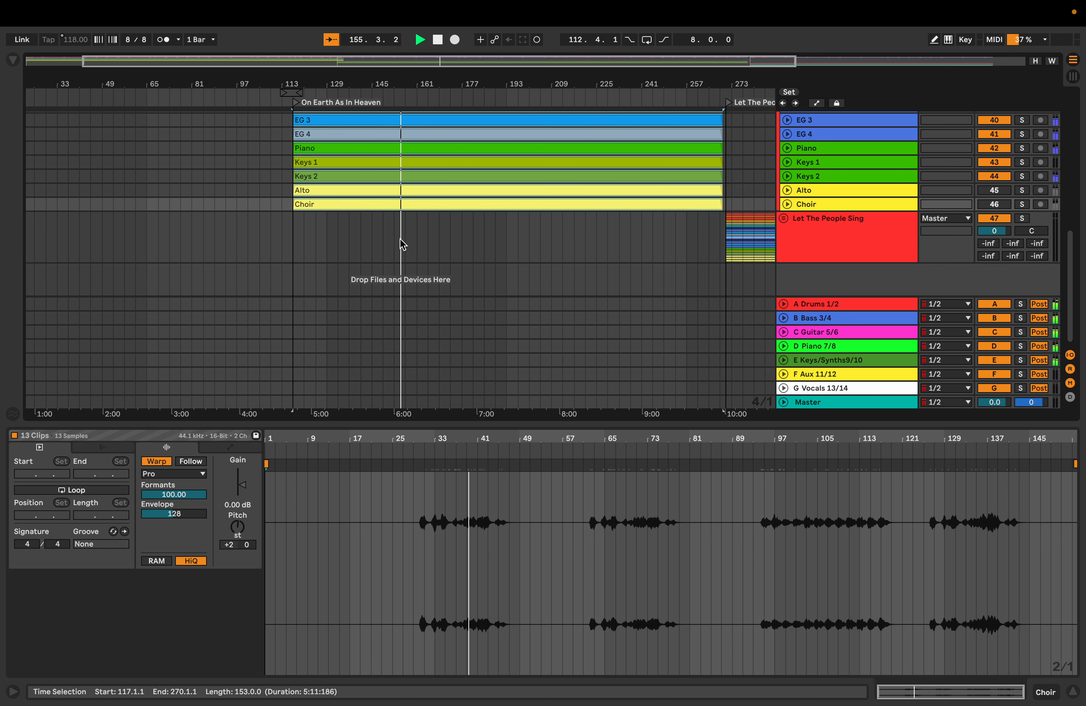
{"action": "key", "text": "space"}
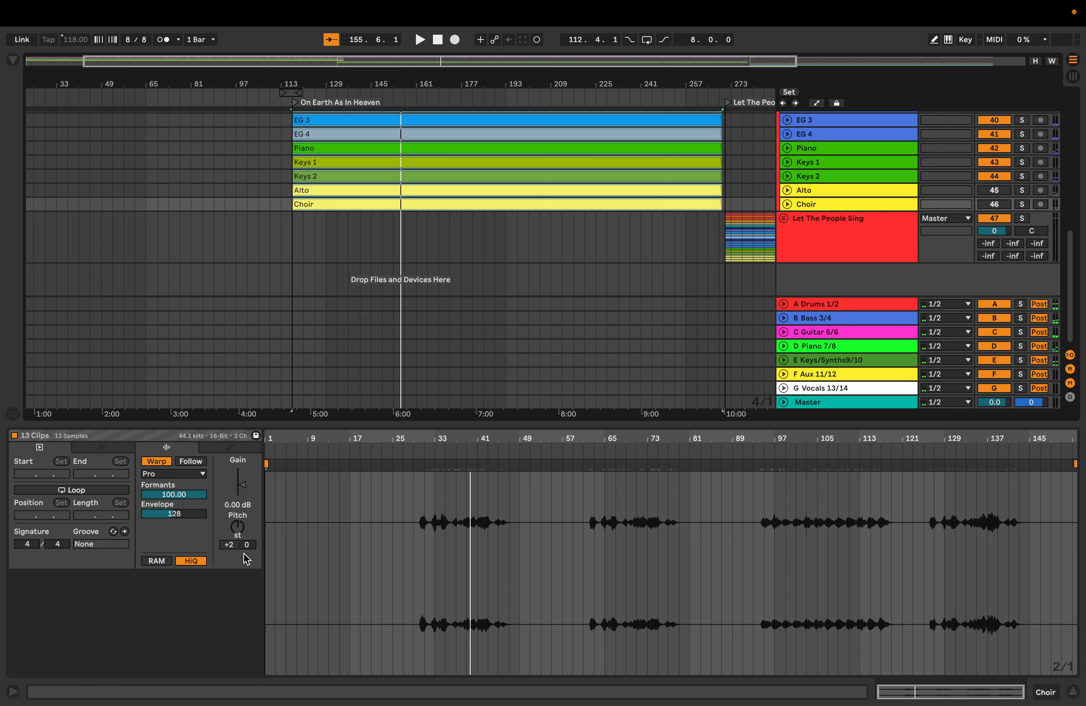
{"action": "key", "text": "space"}
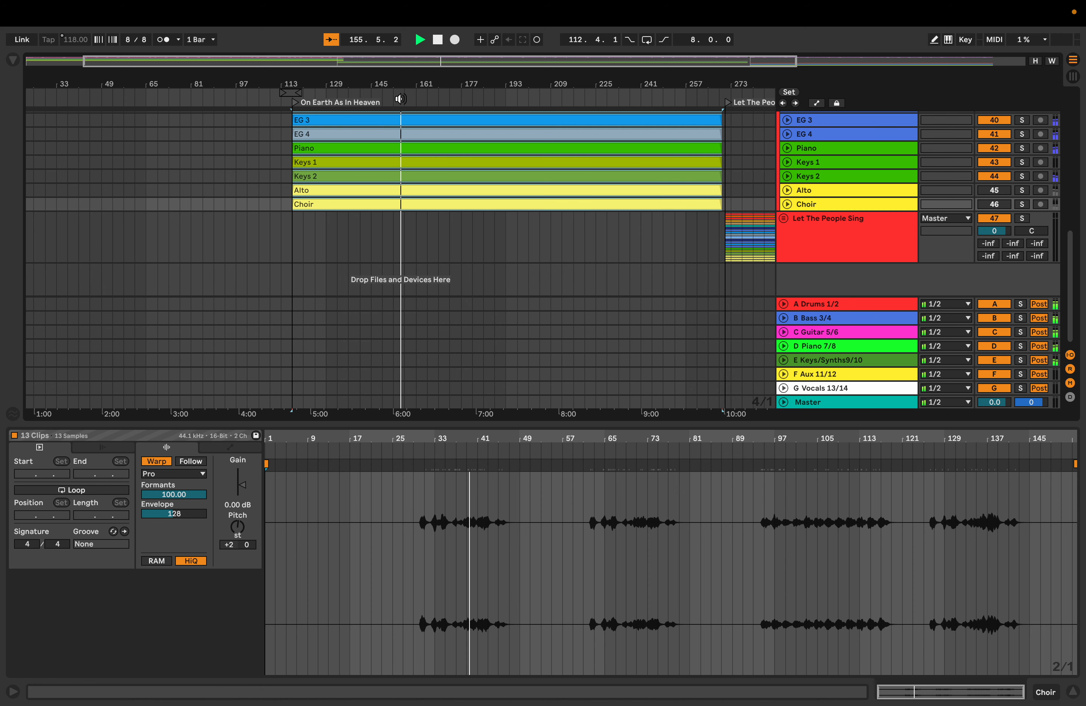
{"action": "mouse_move", "coordinate": [237, 528]}
{"action": "left_mouse_down"}
{"action": "mouse_move", "coordinate": [237, 565]}
{"action": "mouse_move", "coordinate": [237, 444]}
{"action": "mouse_move", "coordinate": [237, 524]}
{"action": "left_mouse_up"}
{"action": "key", "text": "space"}
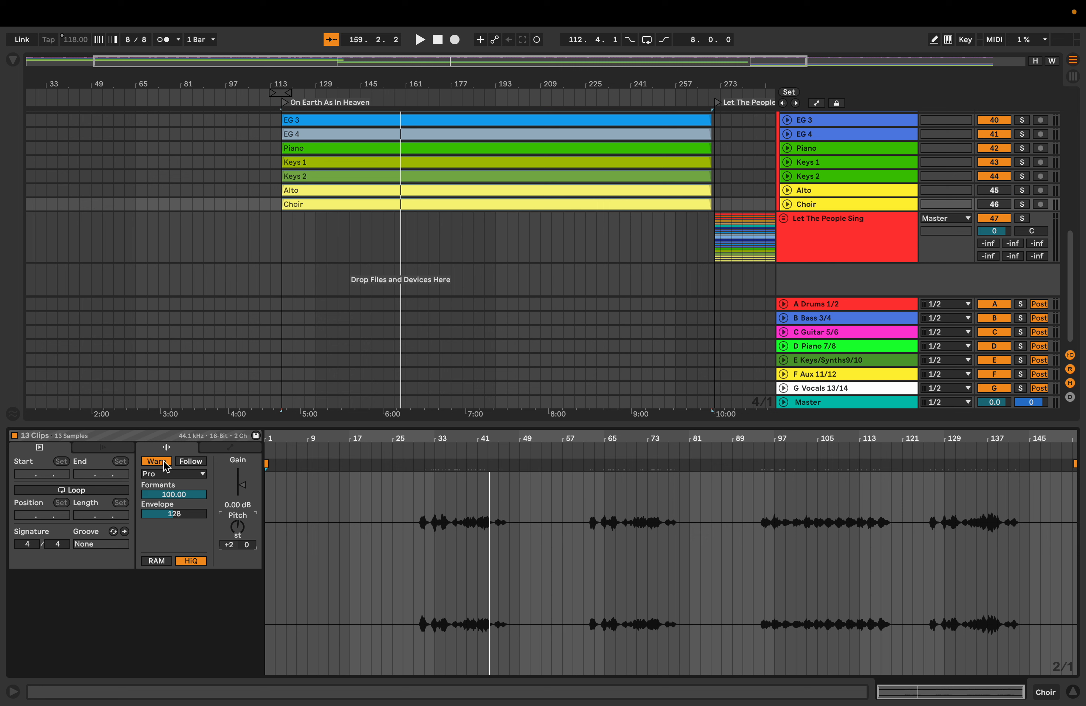
{"action": "left_click", "coordinate": [173, 475]}
{"action": "left_click", "coordinate": [165, 542]}
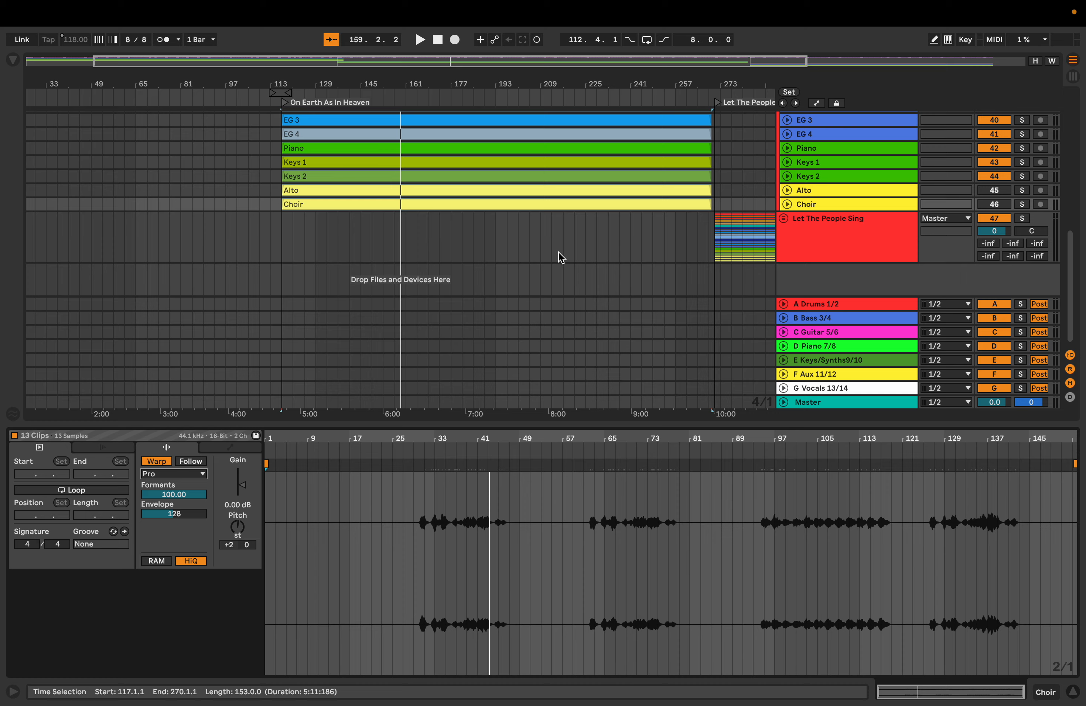
Step: Expand the arrangement view, reselect the Bass through Choir clips, and show their shared clip settings again
{"action": "left_click", "coordinate": [1073, 692]}
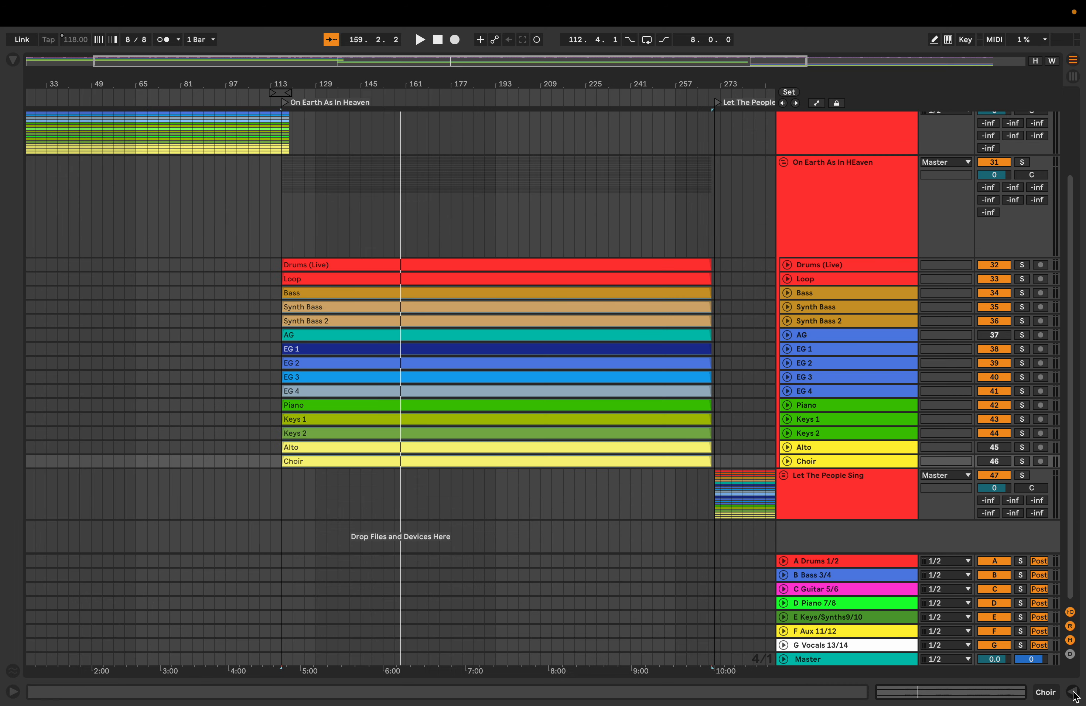
{"action": "left_click", "coordinate": [619, 212]}
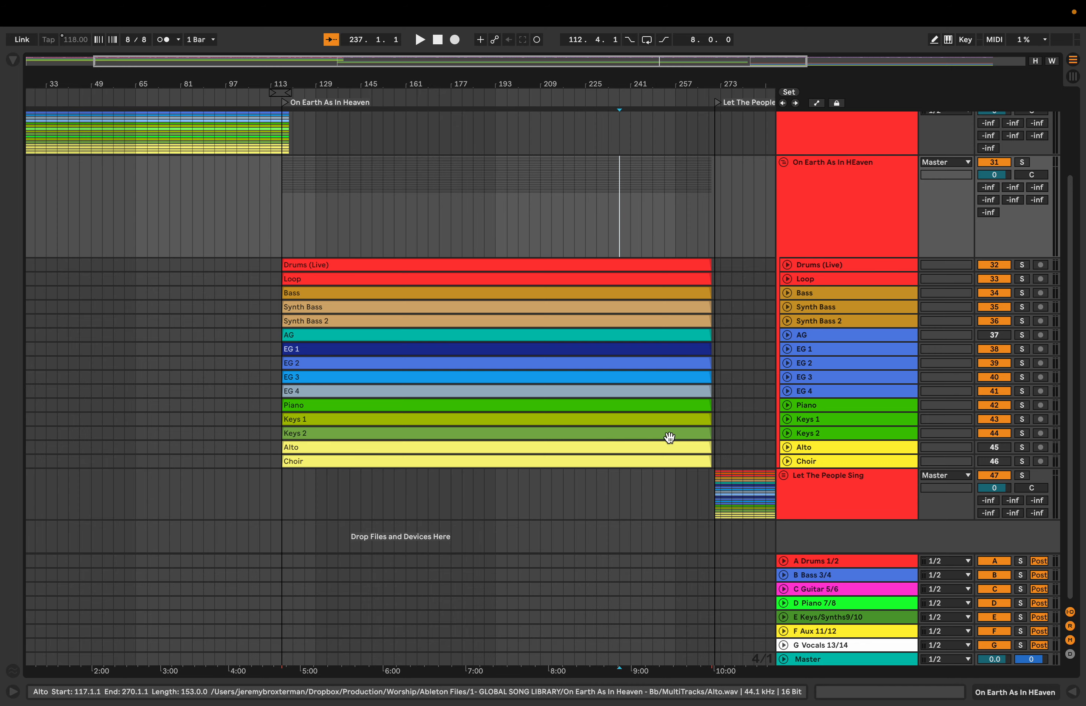
{"action": "left_click", "coordinate": [605, 298]}
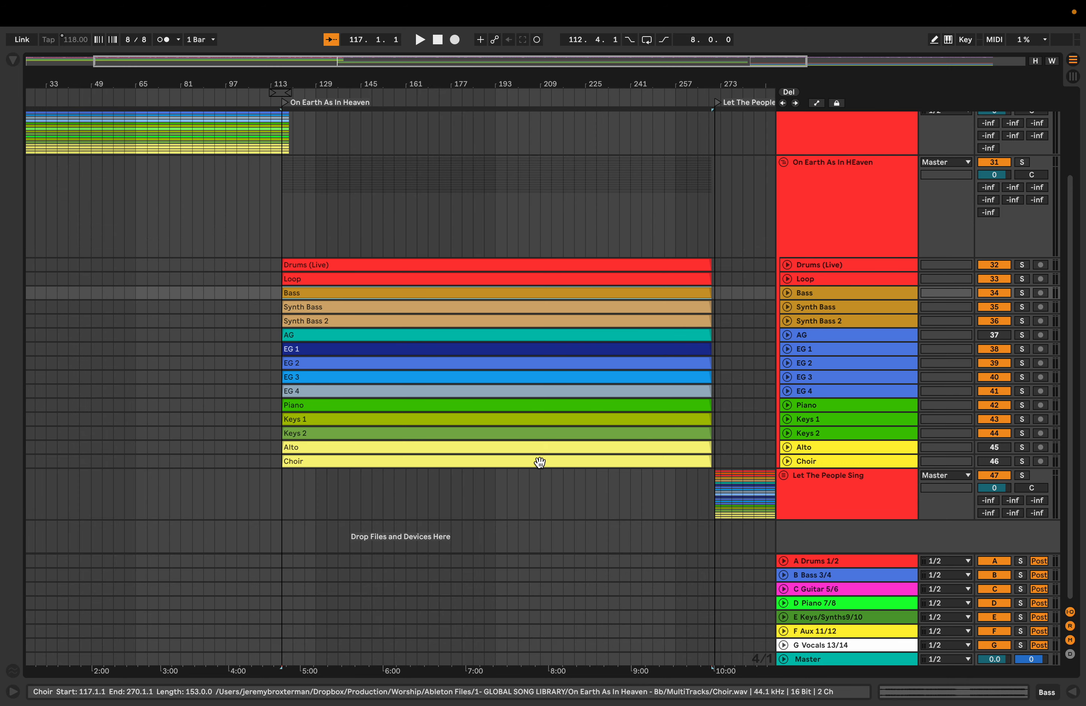
{"action": "double_click", "coordinate": [539, 462], "text": "shift"}
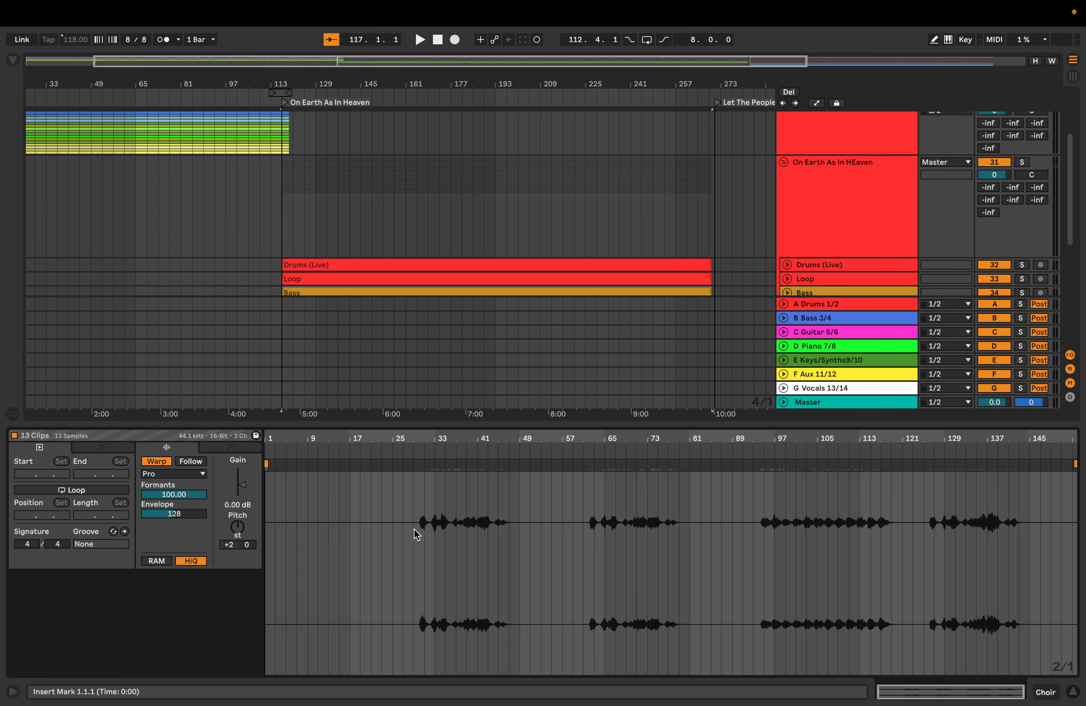
{"action": "scroll", "coordinate": [529, 275], "scroll_direction": "down", "scroll_amount": 8}
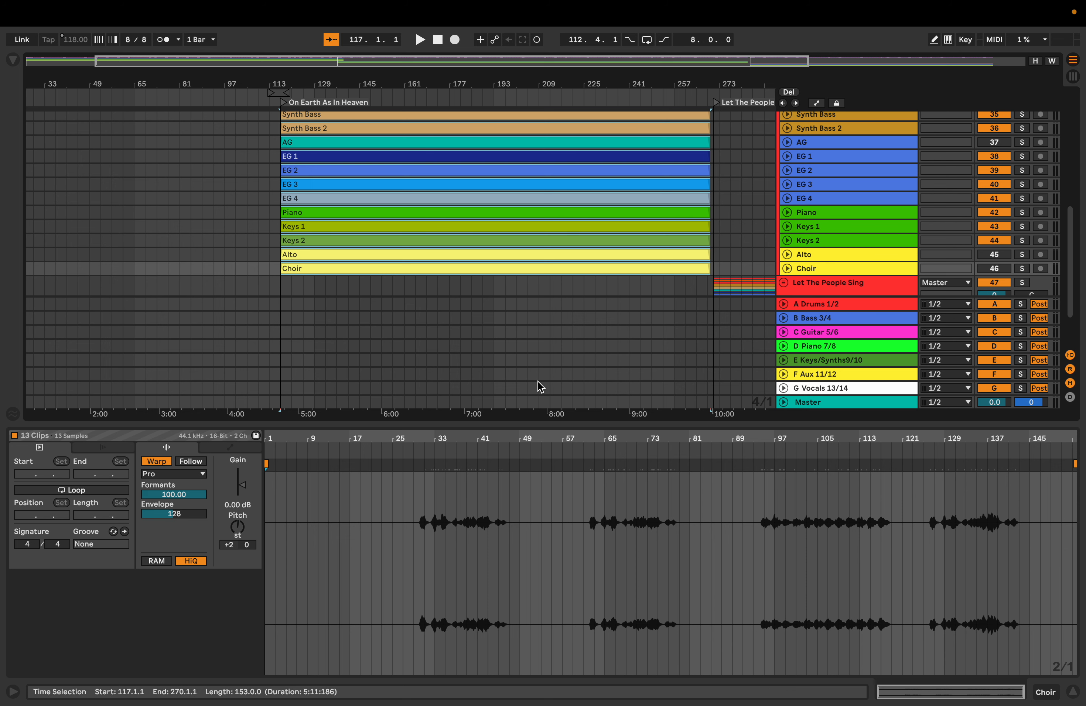
Step: Show the settings of the On Earth As In Heaven clip on the TEMPO track and briefly play the song from partway through
{"action": "scroll", "coordinate": [581, 237], "scroll_direction": "up", "scroll_amount": 8}
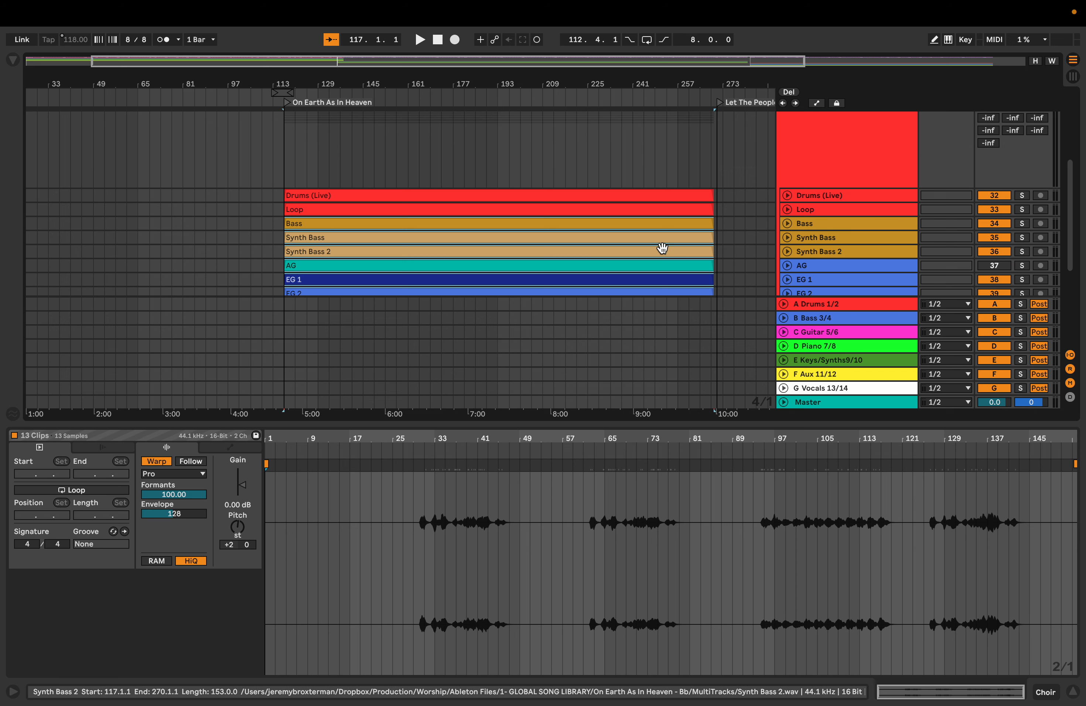
{"action": "left_click", "coordinate": [670, 166]}
{"action": "scroll", "coordinate": [670, 167], "scroll_direction": "up", "scroll_amount": 8}
{"action": "left_click", "coordinate": [658, 142]}
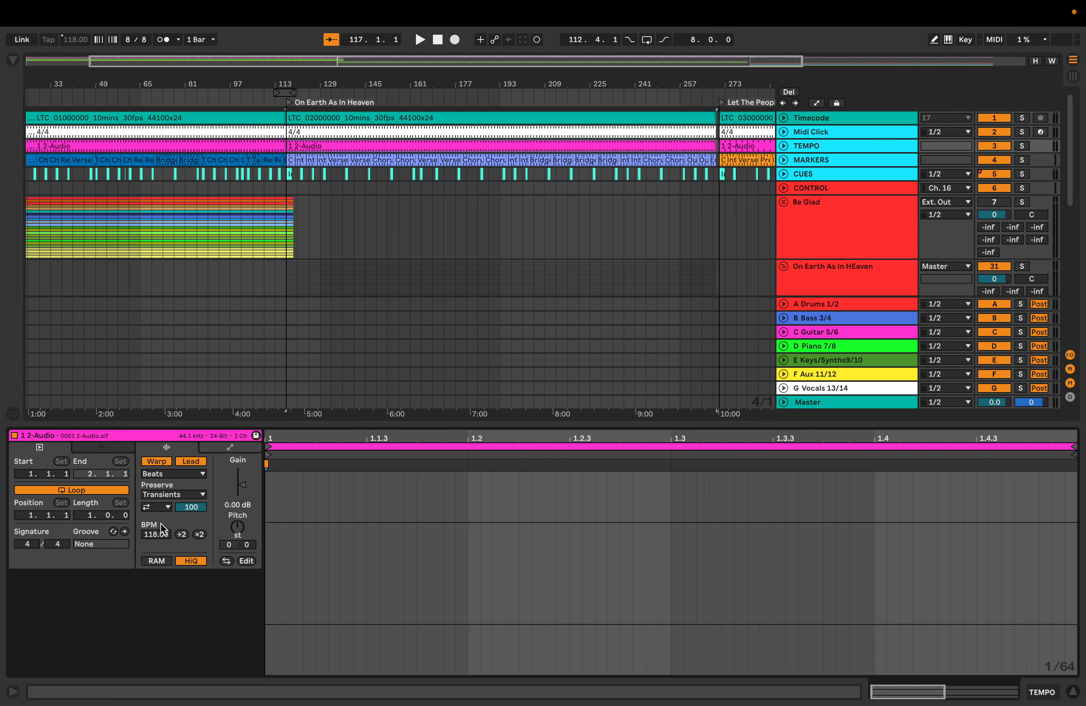
{"action": "left_click", "coordinate": [400, 99]}
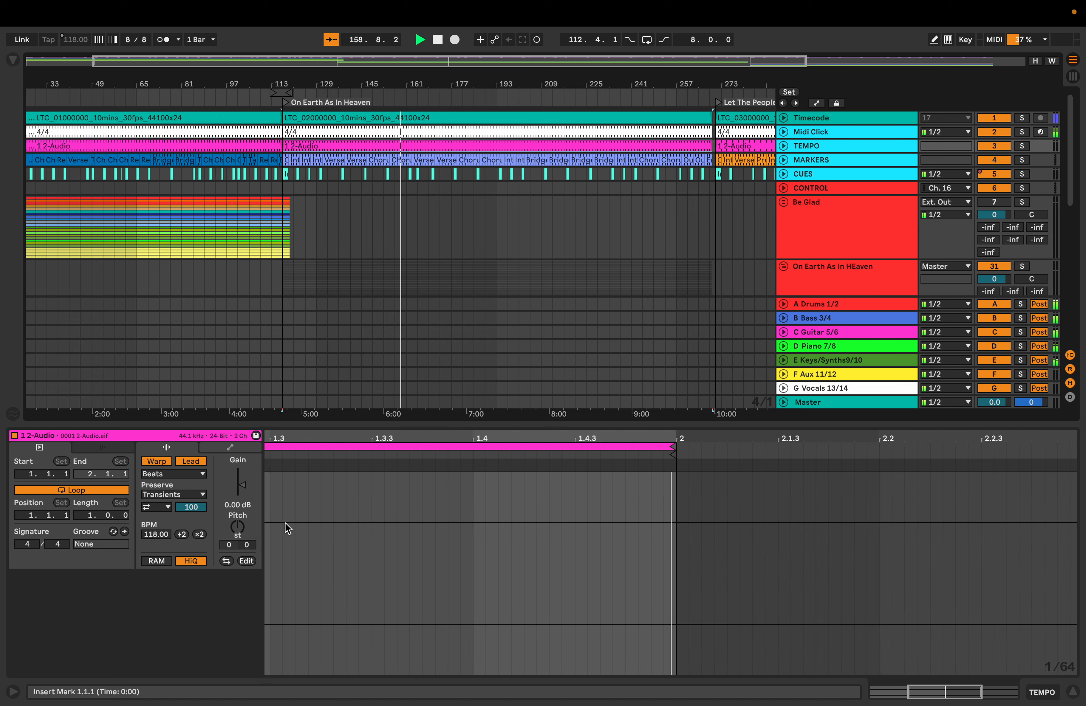
{"action": "key", "text": "space"}
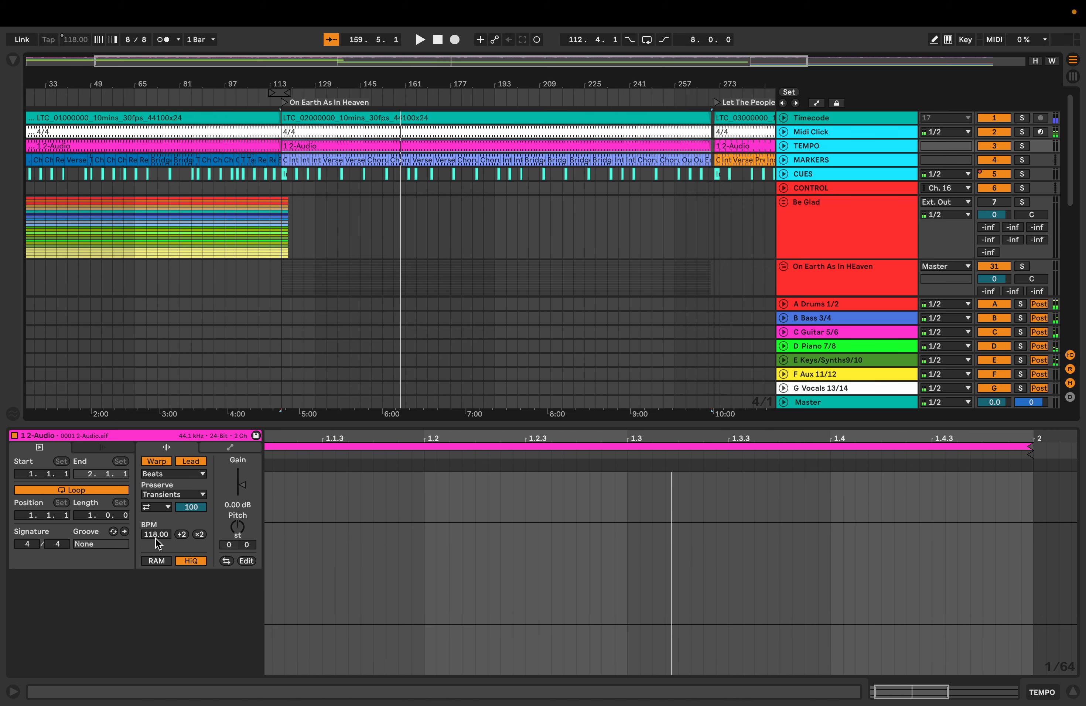
Step: Set the BPM of the On Earth As In Heaven TEMPO clip to 80
{"action": "left_click", "coordinate": [152, 535]}
{"action": "type", "text": "80"}
{"action": "key", "text": "Return"}
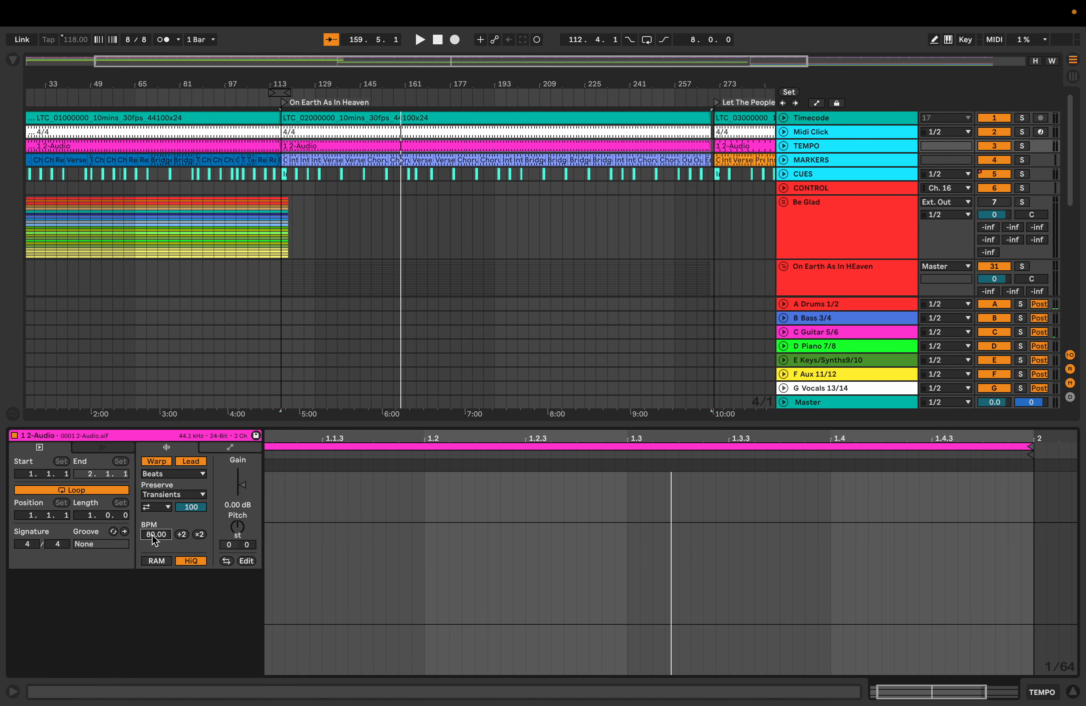
Step: Audition the song from bar 157 and again from bar 145, rechecking the TEMPO clip's settings in between
{"action": "left_click", "coordinate": [396, 204]}
{"action": "key", "text": "space"}
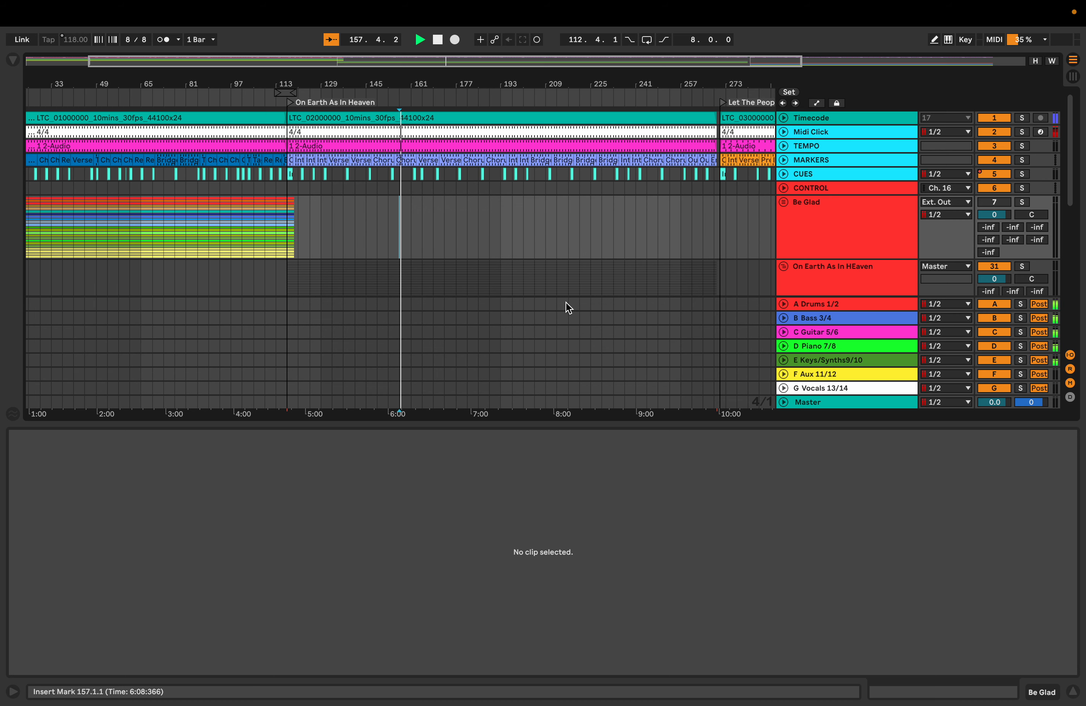
{"action": "left_click", "coordinate": [1073, 693]}
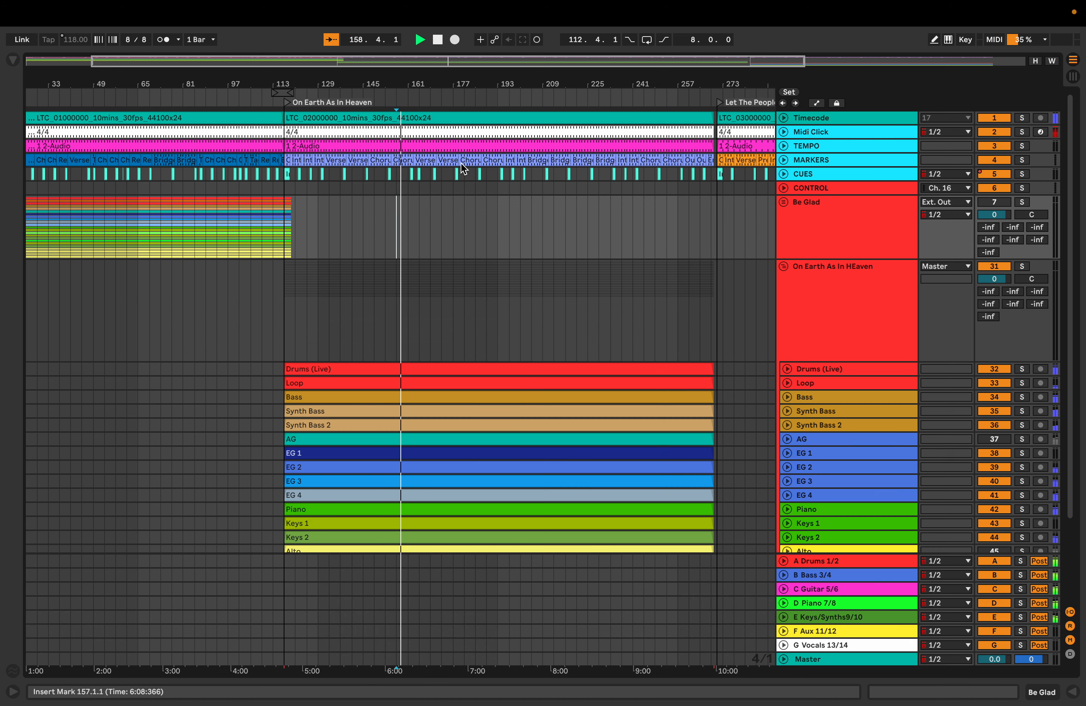
{"action": "double_click", "coordinate": [422, 146]}
{"action": "key", "text": "space"}
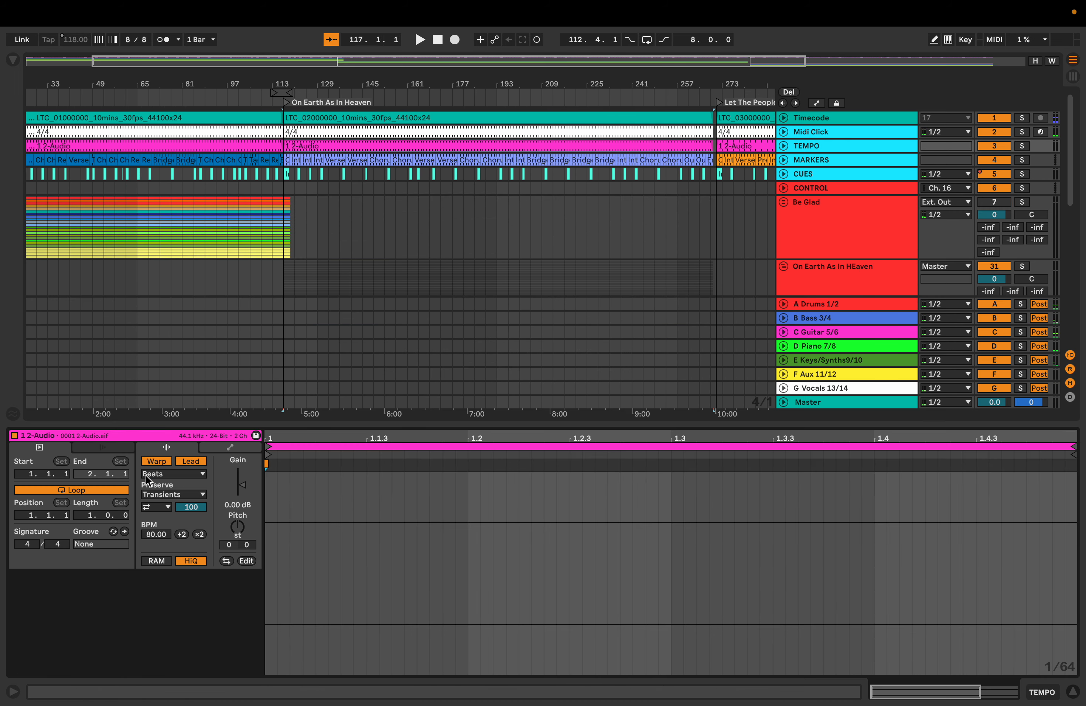
{"action": "left_click", "coordinate": [357, 226]}
{"action": "key", "text": "space"}
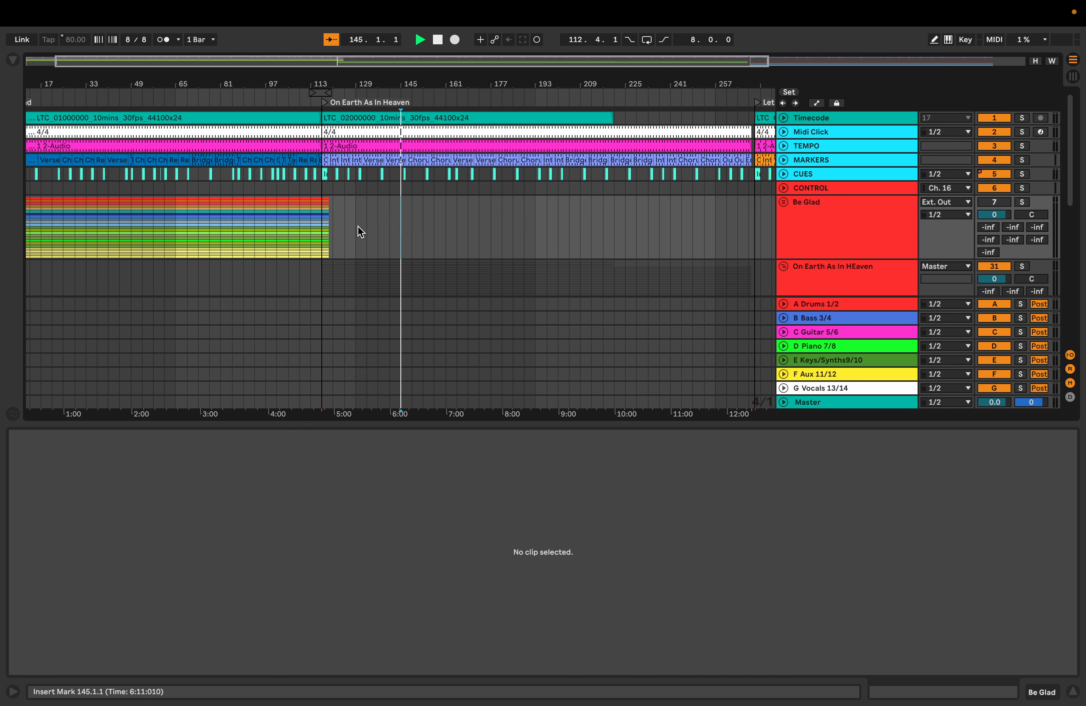
Step: Mute the Drums (Live) and Loop tracks of On Earth As In HEaven while the song plays
{"action": "scroll", "coordinate": [455, 251], "scroll_direction": "down", "scroll_amount": 10}
{"action": "scroll", "coordinate": [454, 250], "scroll_direction": "up", "scroll_amount": 8}
{"action": "scroll", "coordinate": [454, 248], "scroll_direction": "down", "scroll_amount": 5}
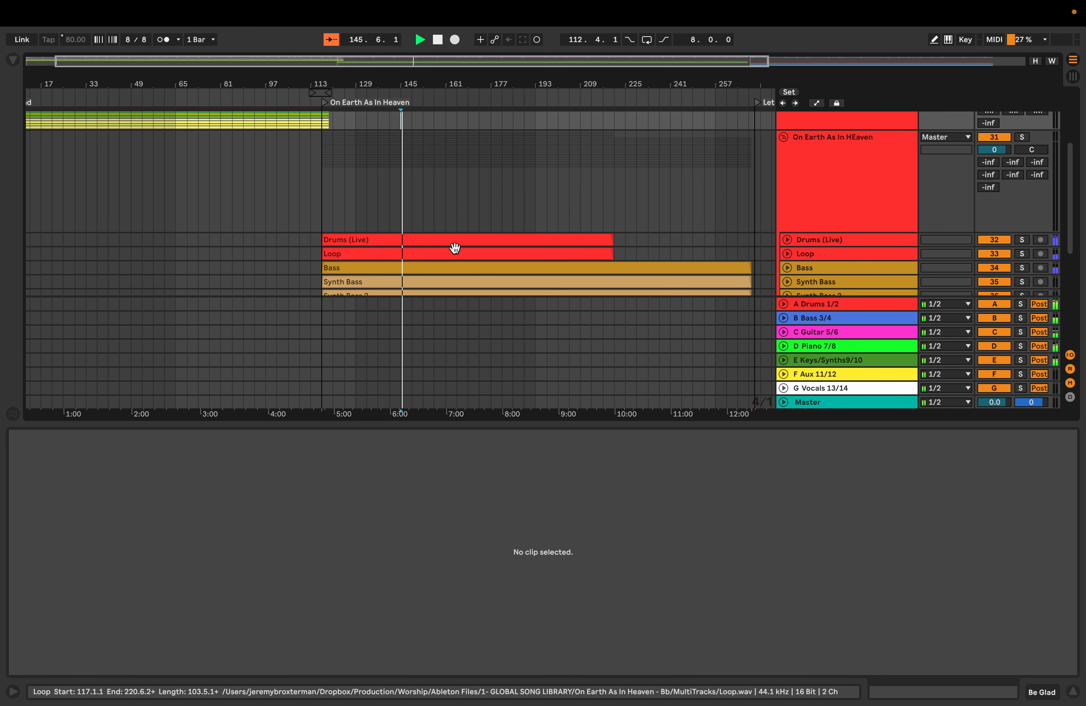
{"action": "left_click", "coordinate": [990, 240]}
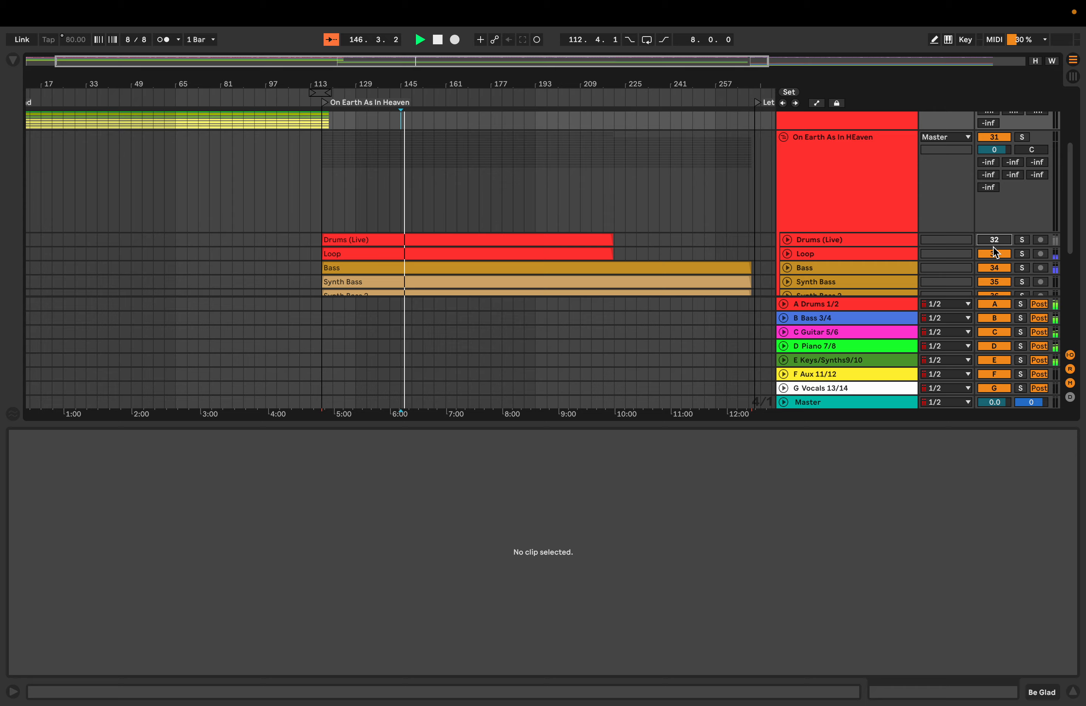
{"action": "left_click", "coordinate": [994, 254]}
{"action": "scroll", "coordinate": [539, 194], "scroll_direction": "up", "scroll_amount": 3}
{"action": "scroll", "coordinate": [539, 192], "scroll_direction": "down", "scroll_amount": 5}
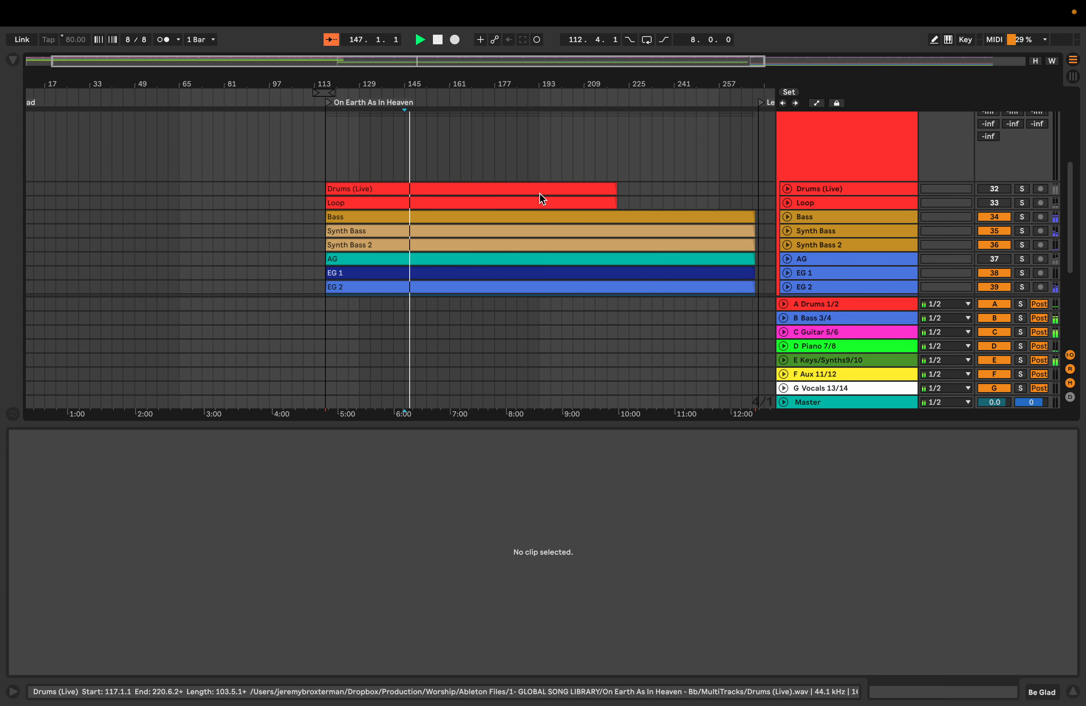
{"action": "scroll", "coordinate": [539, 192], "scroll_direction": "up", "scroll_amount": 2}
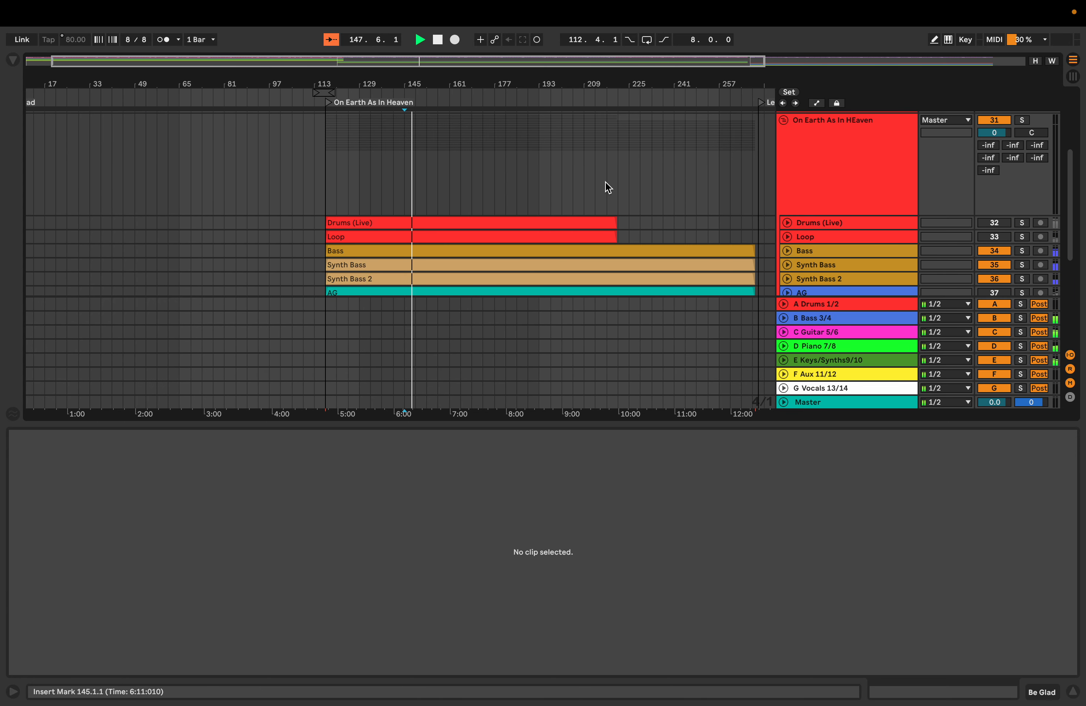
Step: Set the BPM of the On Earth As In Heaven TEMPO clip to 118 and reapply its tempo lead
{"action": "scroll", "coordinate": [582, 181], "scroll_direction": "up", "scroll_amount": 8}
{"action": "left_click", "coordinate": [418, 147]}
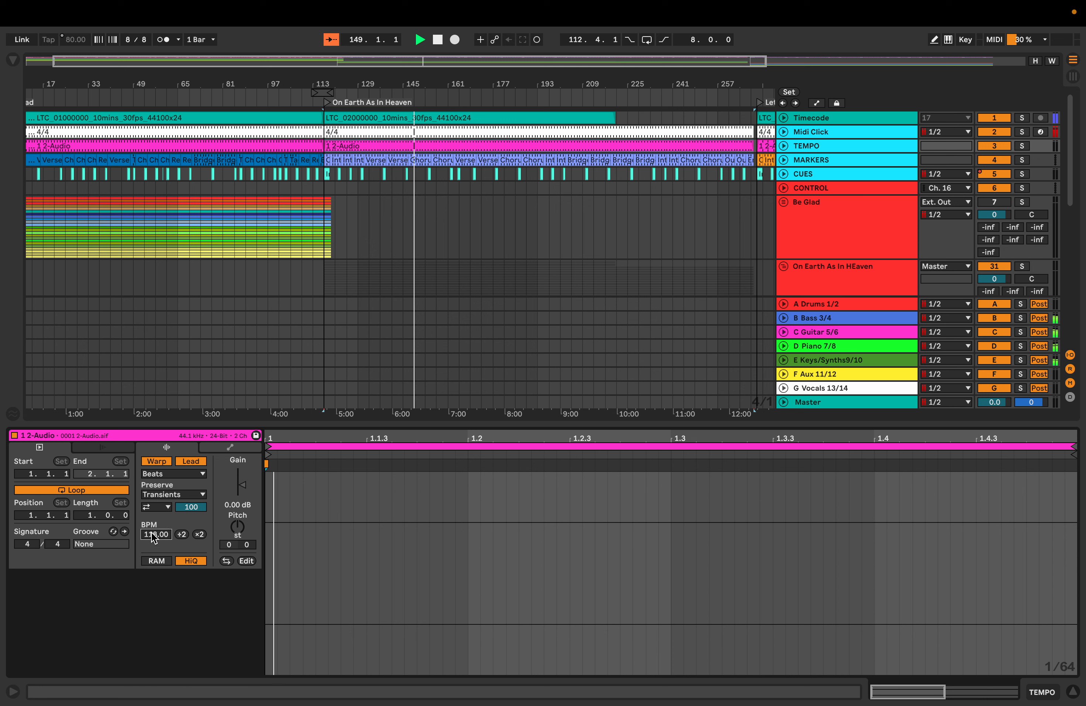
{"action": "left_click", "coordinate": [190, 461]}
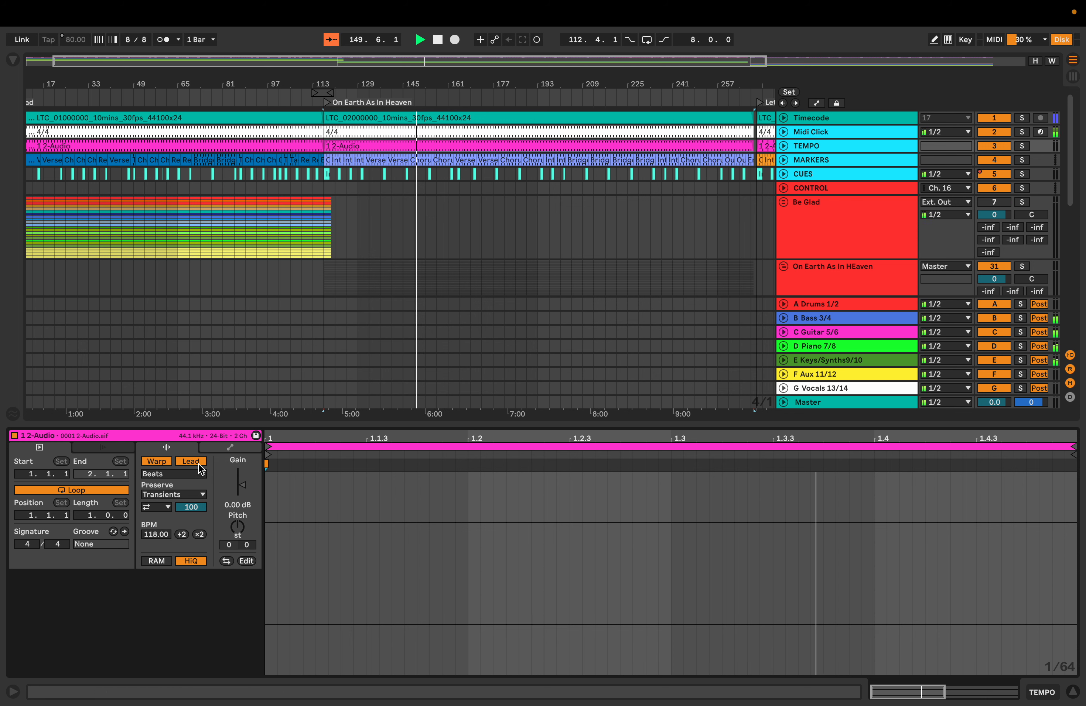
Step: Stop playback, enable warping on the Drums (Live) and Loop clips of On Earth As In HEaven, and set their warp mode to Complex Pro
{"action": "left_click", "coordinate": [1073, 692]}
{"action": "key", "text": "space"}
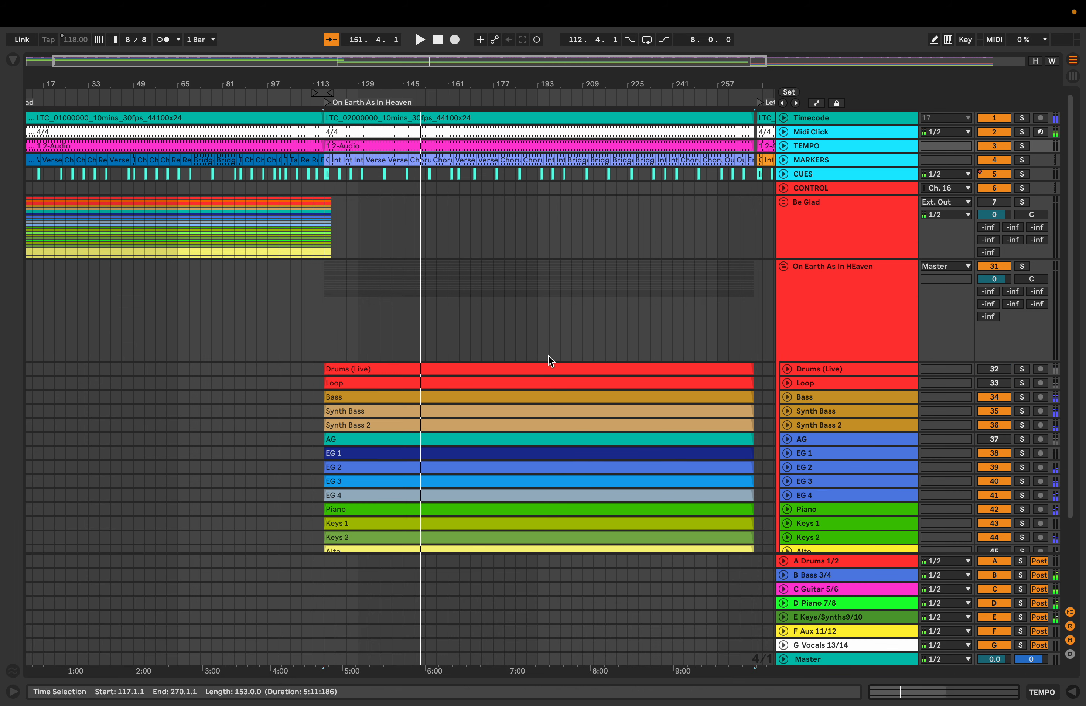
{"action": "left_click", "coordinate": [511, 373]}
{"action": "left_click", "coordinate": [499, 386], "text": "shift"}
{"action": "key", "text": "shift+Tab"}
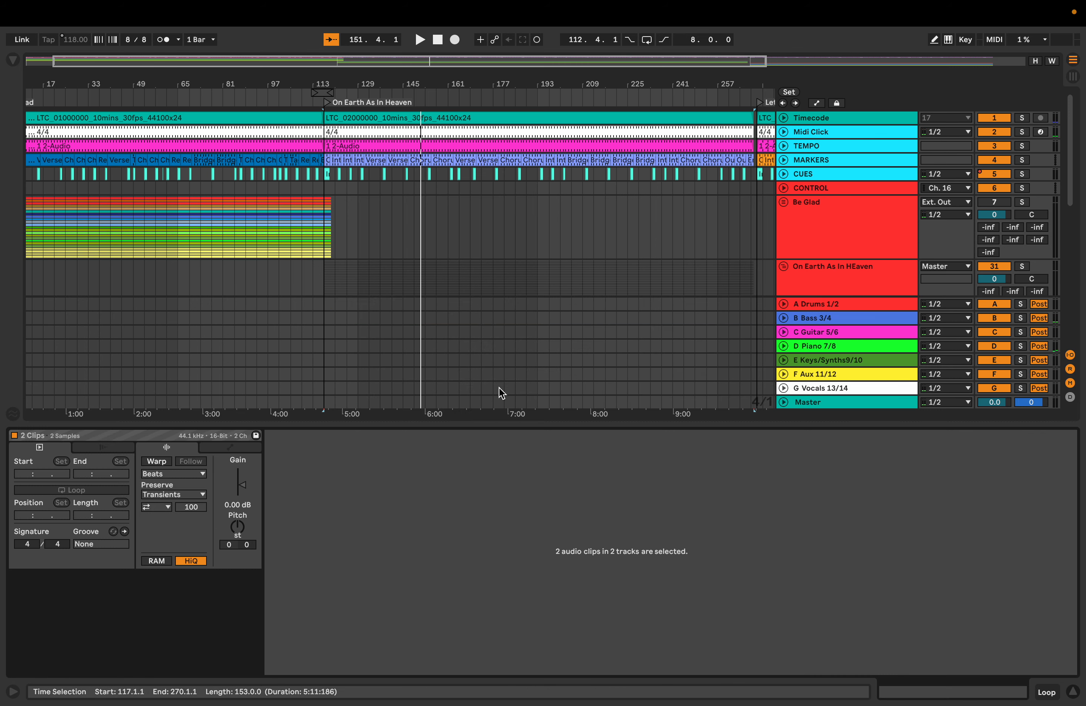
{"action": "left_click", "coordinate": [174, 474]}
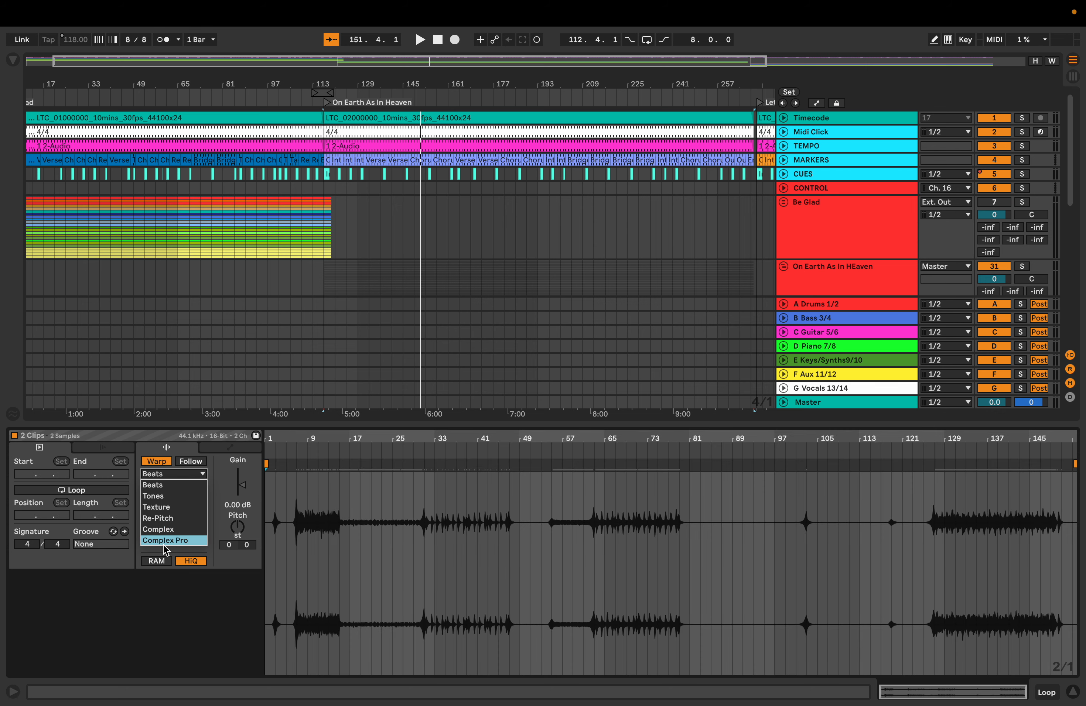
{"action": "left_click", "coordinate": [171, 543]}
{"action": "left_click", "coordinate": [550, 290]}
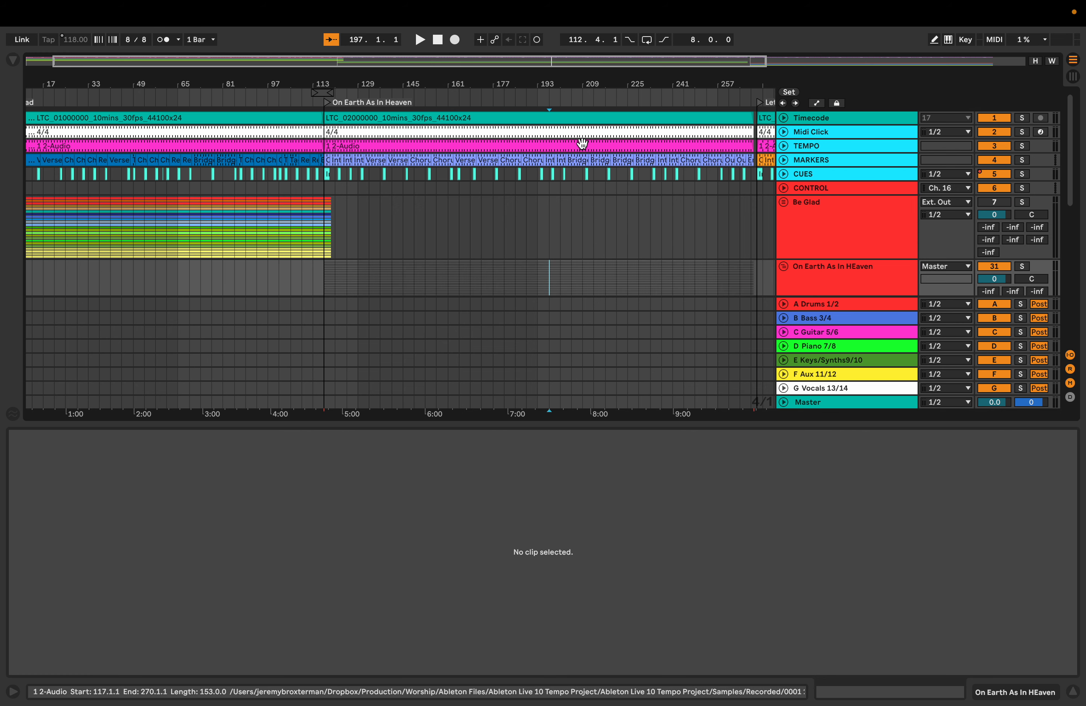
{"action": "left_click", "coordinate": [1073, 693]}
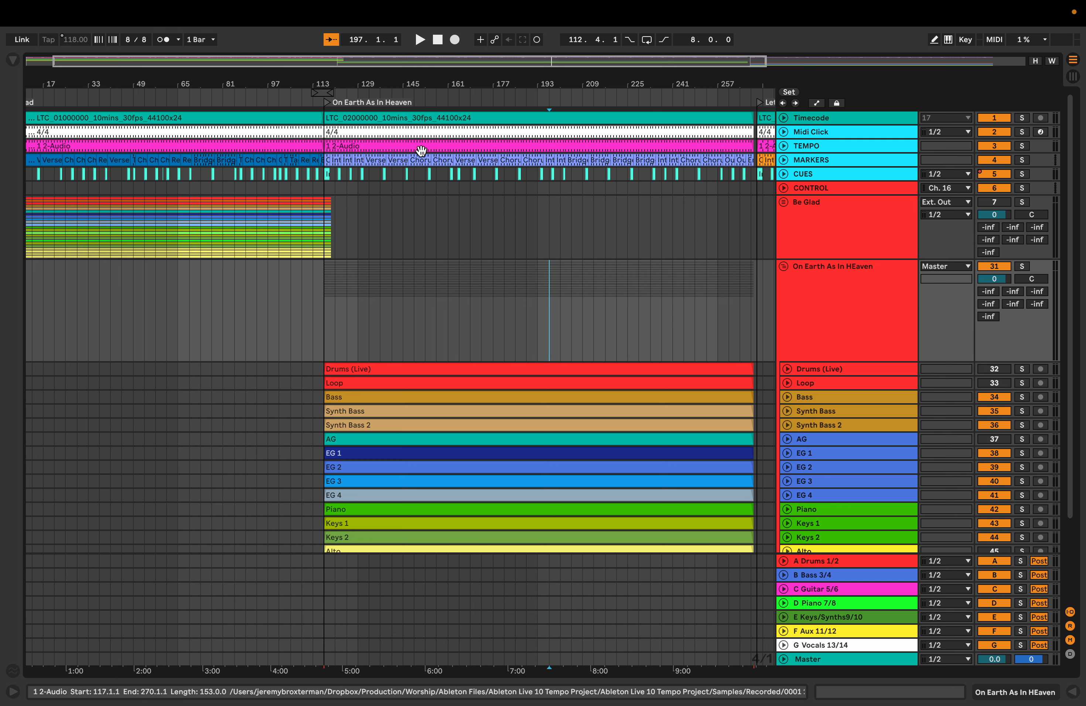
Step: Play the song from around bar 149 and try a BPM of 80 on the On Earth As In Heaven TEMPO clip
{"action": "left_click", "coordinate": [409, 155]}
{"action": "left_click", "coordinate": [415, 105]}
{"action": "double_click", "coordinate": [397, 147]}
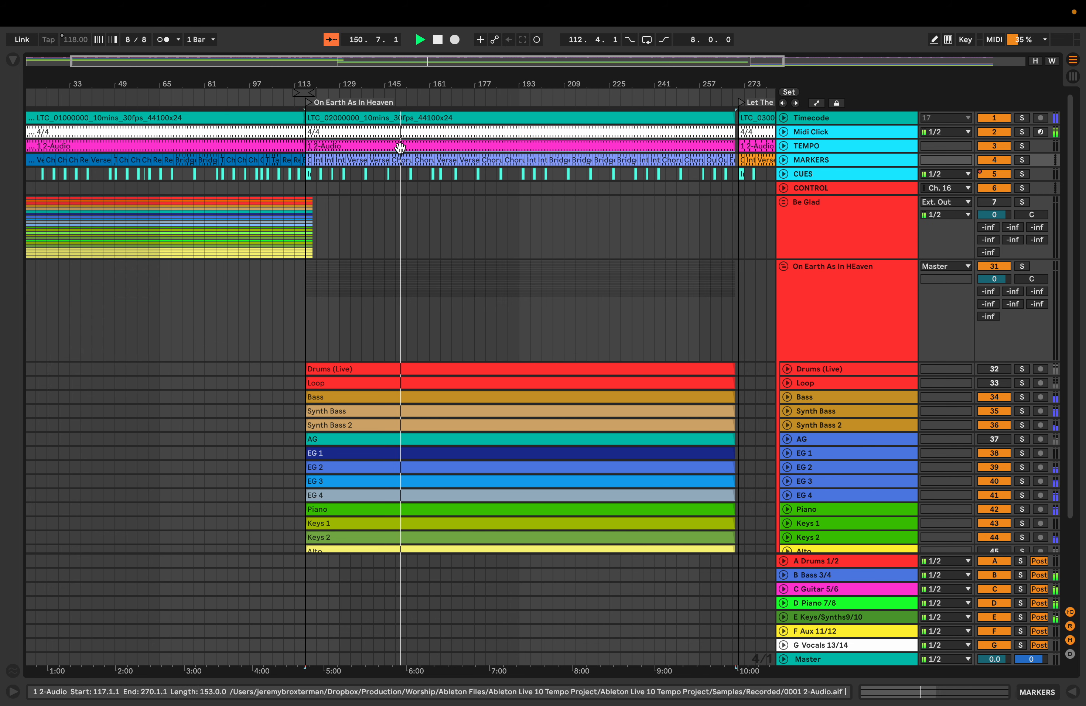
{"action": "left_click", "coordinate": [160, 533]}
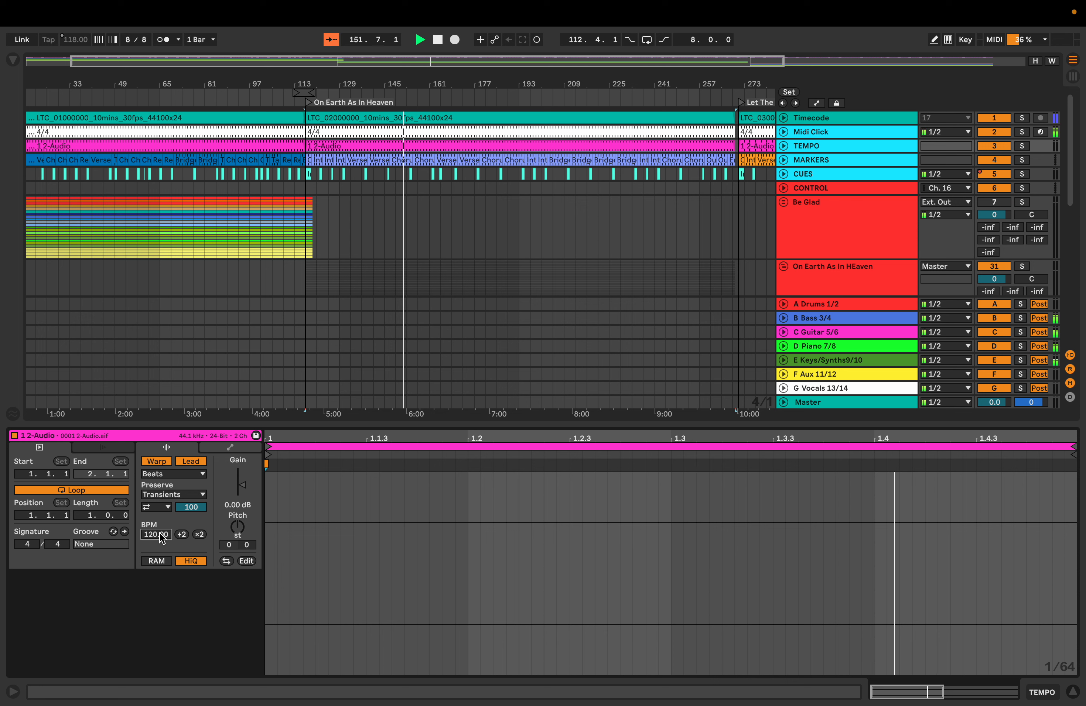
{"action": "type", "text": "80"}
{"action": "key", "text": "Return"}
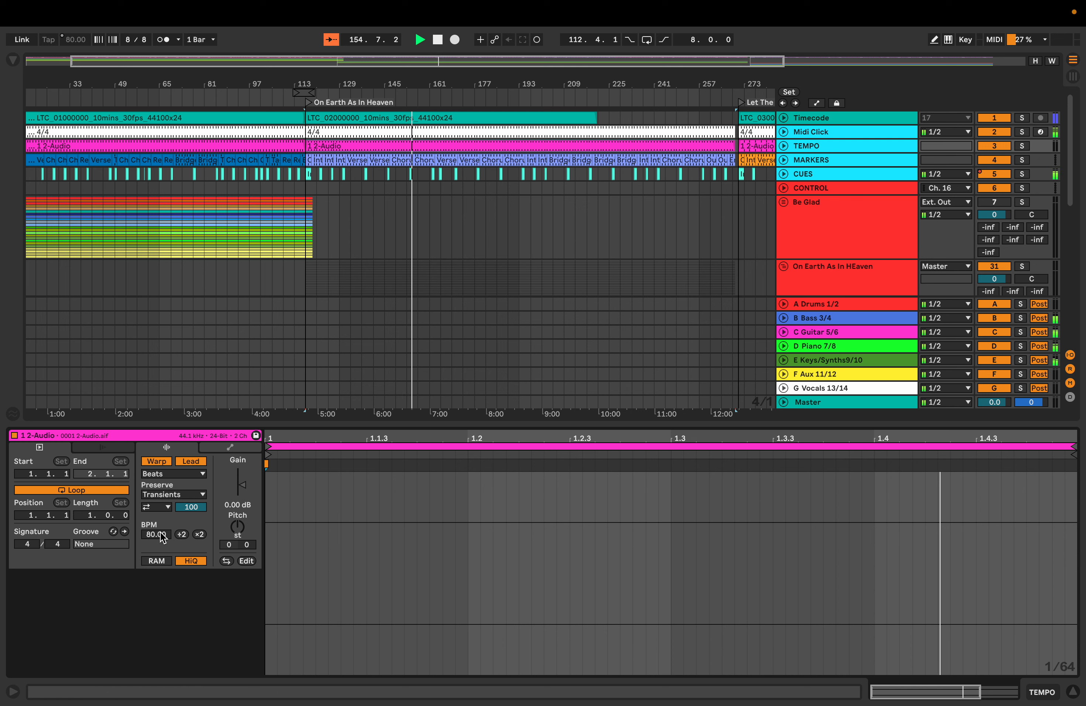
{"action": "key", "text": "space"}
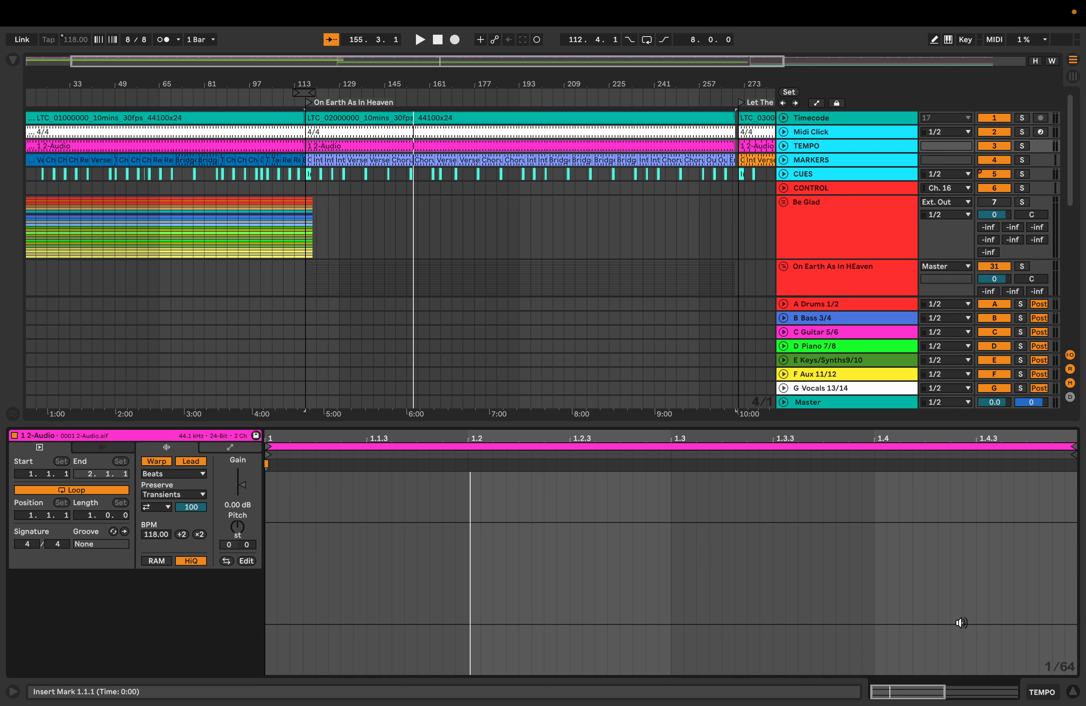
Step: Fit the whole arrangement in view and fold the On Earth As In HEaven group
{"action": "left_click", "coordinate": [1073, 692]}
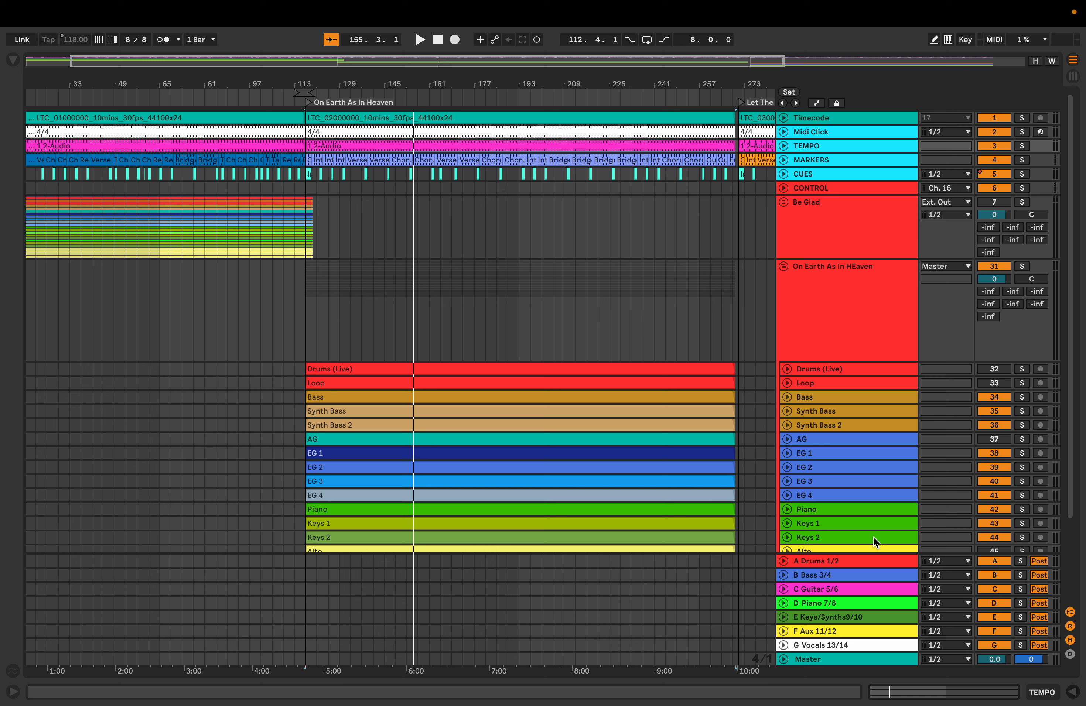
{"action": "left_click", "coordinate": [541, 265]}
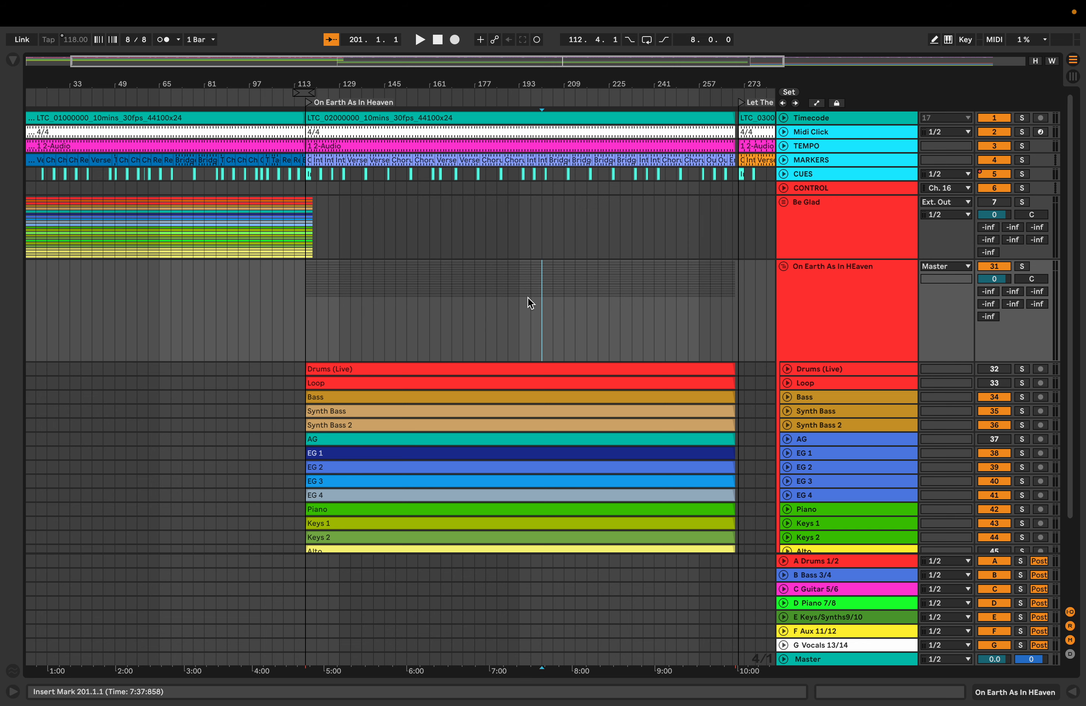
{"action": "scroll", "coordinate": [527, 298], "scroll_direction": "down", "scroll_amount": 5}
{"action": "key", "text": "w"}
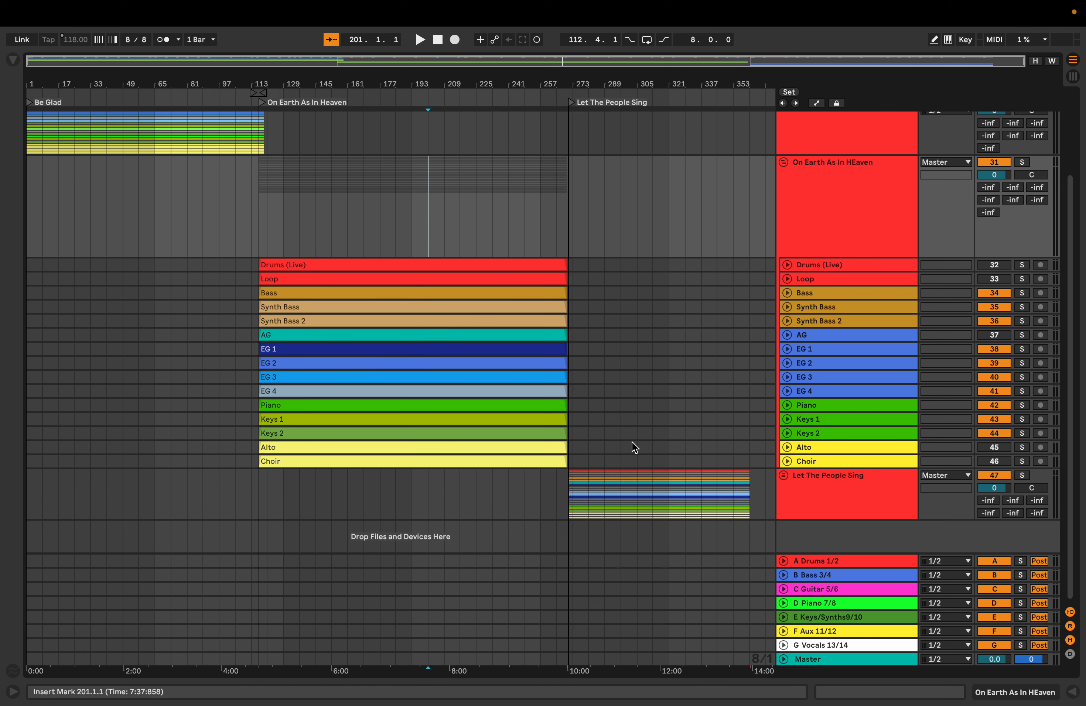
{"action": "left_click", "coordinate": [790, 164]}
{"action": "left_click", "coordinate": [784, 163]}
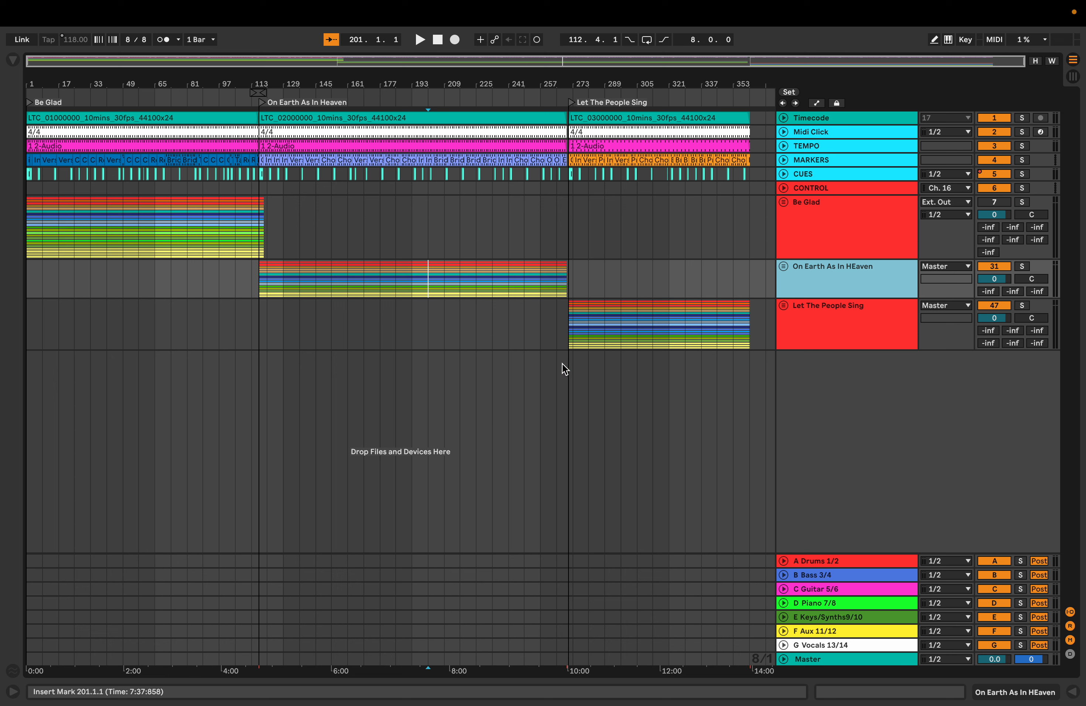
Step: Select the On Earth As In Heaven clip on the Timecode track
{"action": "left_click", "coordinate": [509, 331]}
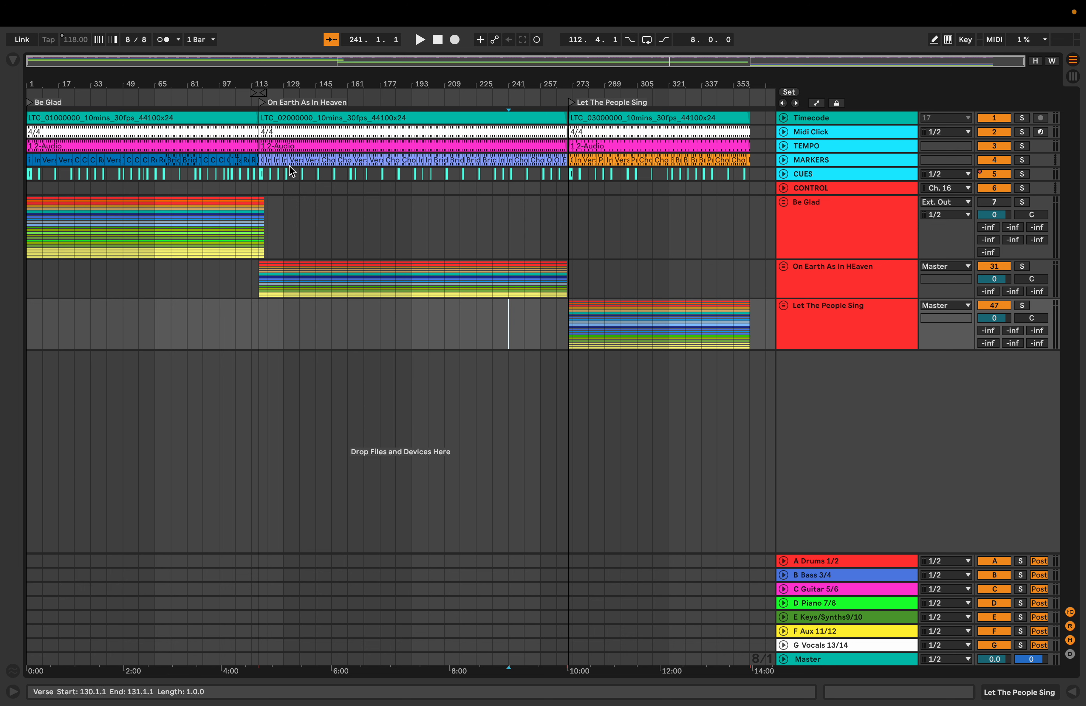
{"action": "left_click", "coordinate": [327, 118]}
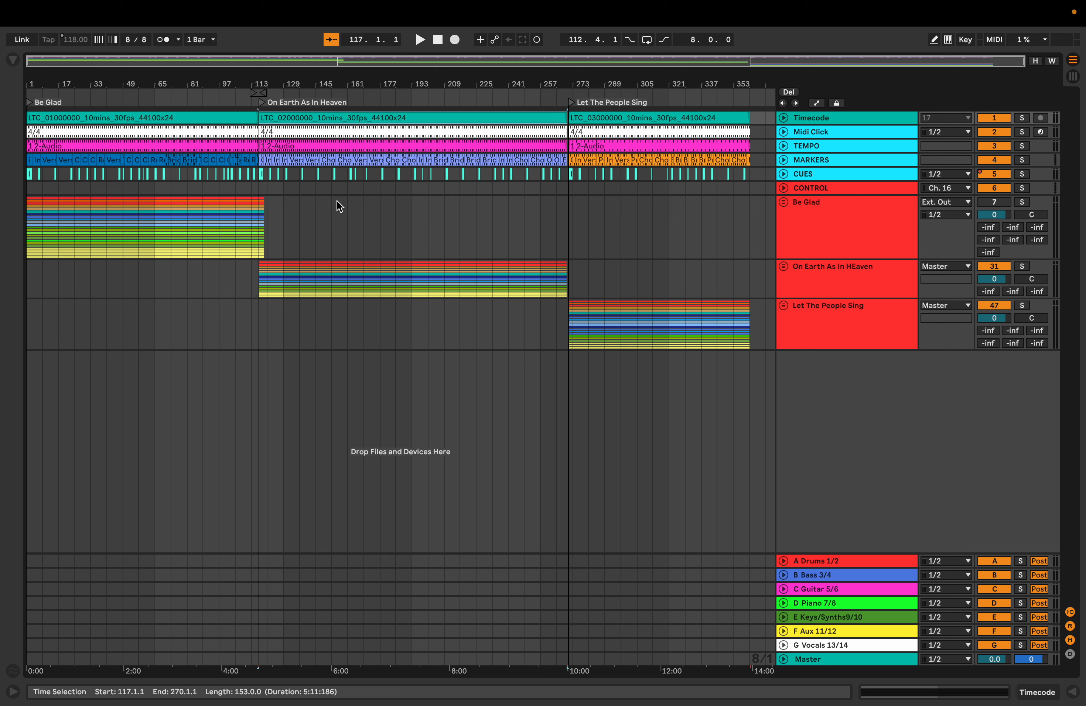